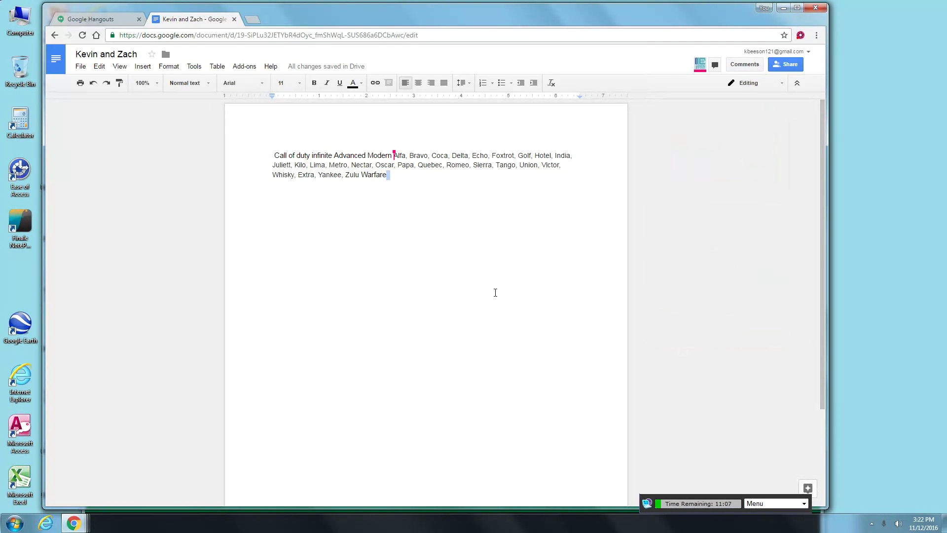
Step: Place the cursor after 'Warfare' and dismiss the Session Time Warning popup
{"action": "left_click", "coordinate": [429, 205]}
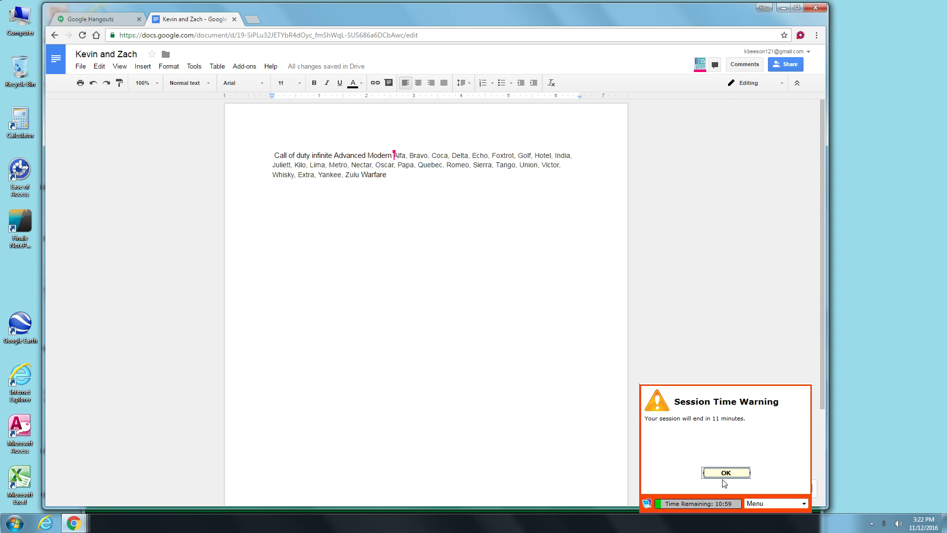
{"action": "left_click", "coordinate": [725, 473]}
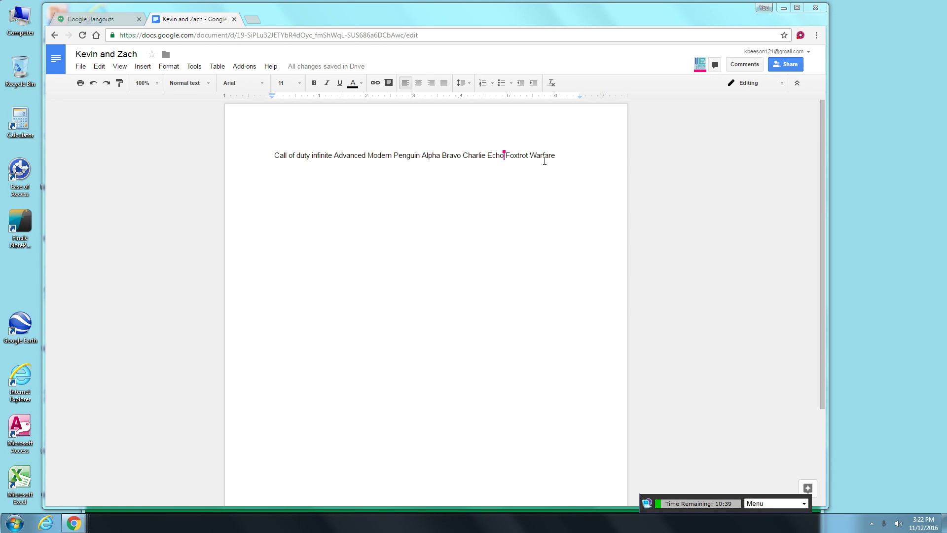
Step: Pause the Cattura screen recording from the extension's toolbar popup
{"action": "left_click", "coordinate": [252, 19]}
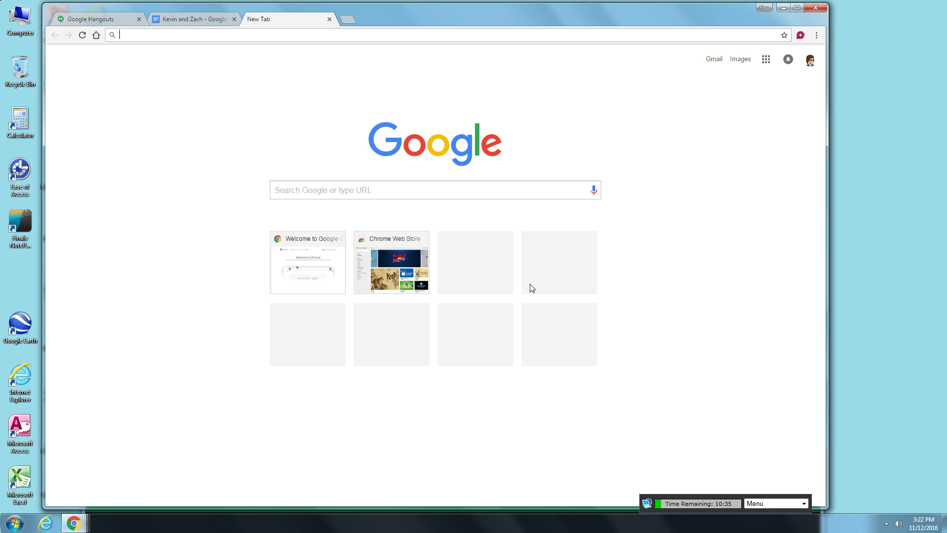
{"action": "left_click", "coordinate": [800, 35]}
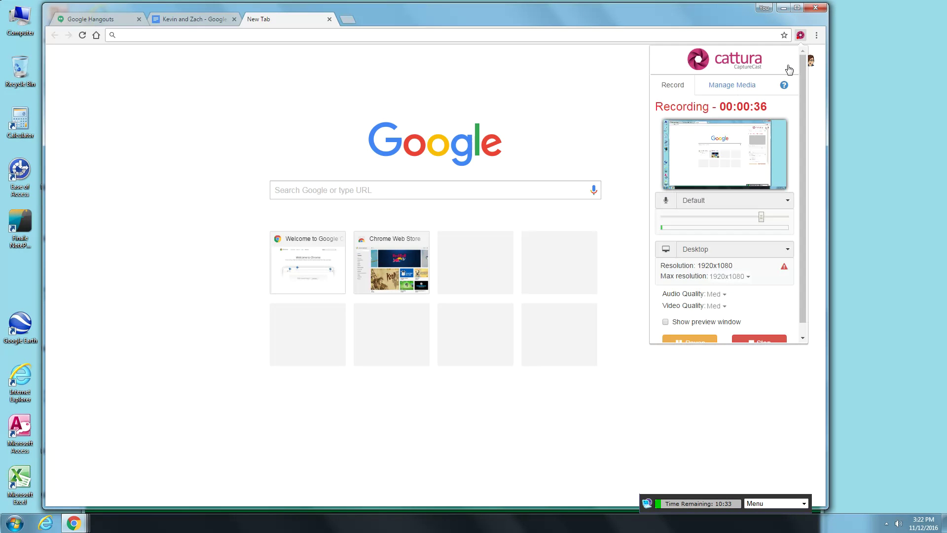
{"action": "left_click", "coordinate": [695, 340]}
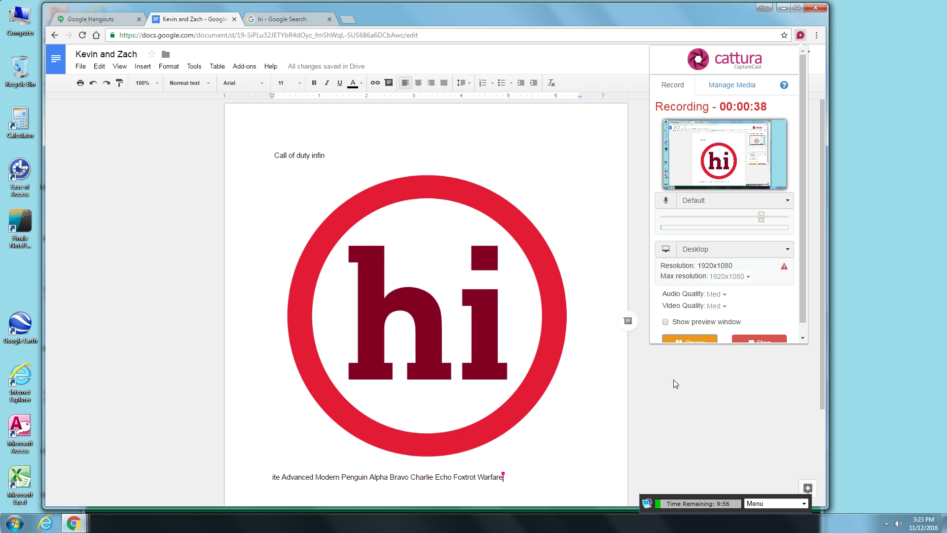
Step: Move the hi logo below the text line and enlarge it from its corner handles
{"action": "left_click", "coordinate": [674, 384]}
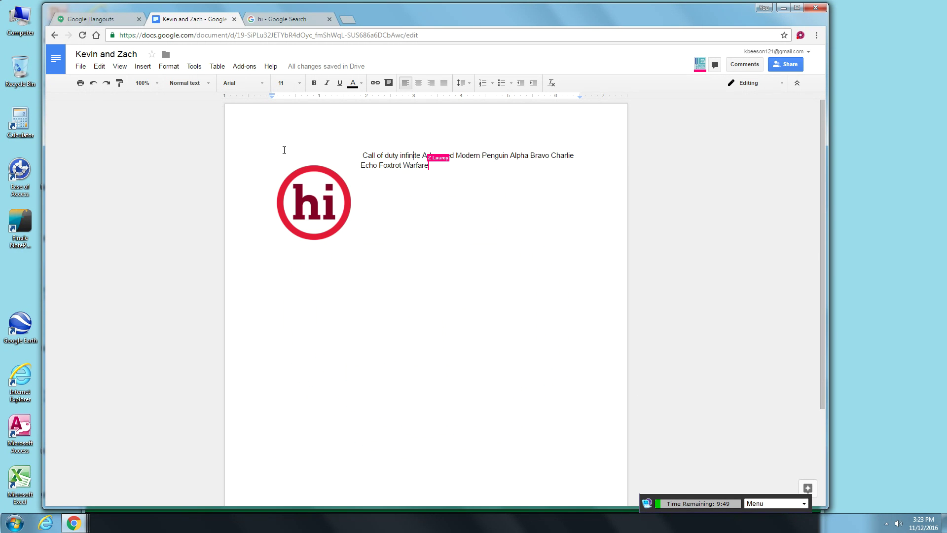
{"action": "left_click_drag", "start_coordinate": [308, 218], "coordinate": [389, 337]}
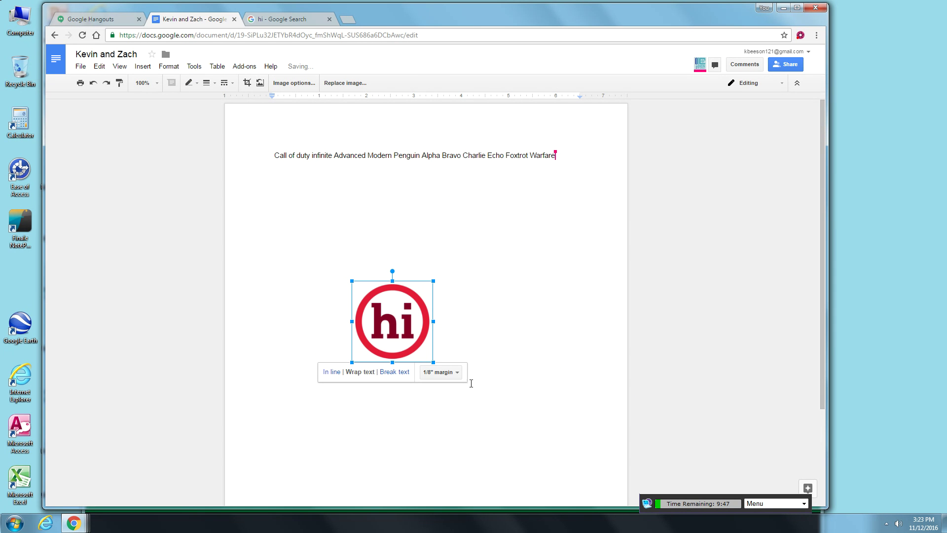
{"action": "mouse_move", "coordinate": [433, 362]}
{"action": "left_mouse_down"}
{"action": "mouse_move", "coordinate": [563, 480]}
{"action": "mouse_move", "coordinate": [565, 494]}
{"action": "left_mouse_up"}
{"action": "mouse_move", "coordinate": [426, 339]}
{"action": "left_mouse_down"}
{"action": "mouse_move", "coordinate": [406, 219]}
{"action": "mouse_move", "coordinate": [395, 247]}
{"action": "left_mouse_up"}
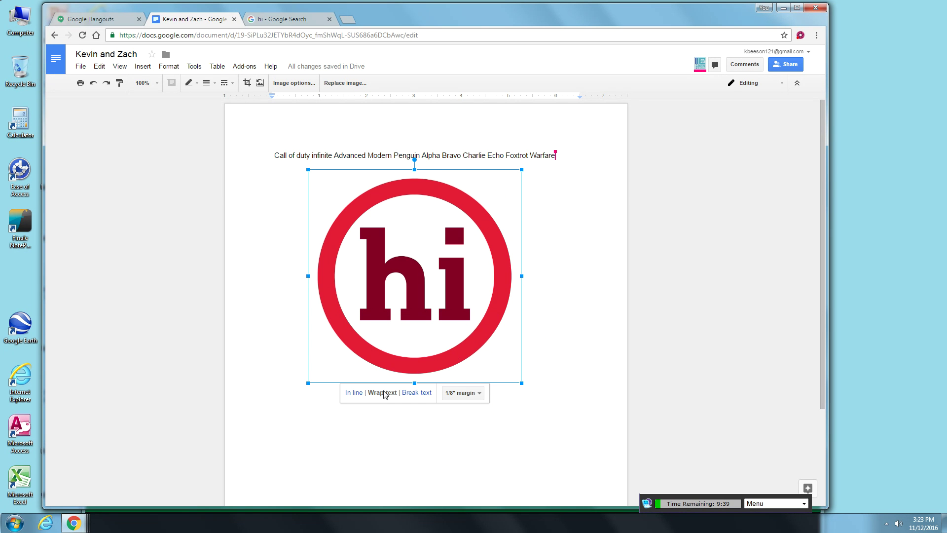
Step: Drag the logo to the page's top left so text wraps beside it, then add a photo
{"action": "left_click_drag", "start_coordinate": [469, 297], "coordinate": [441, 263]}
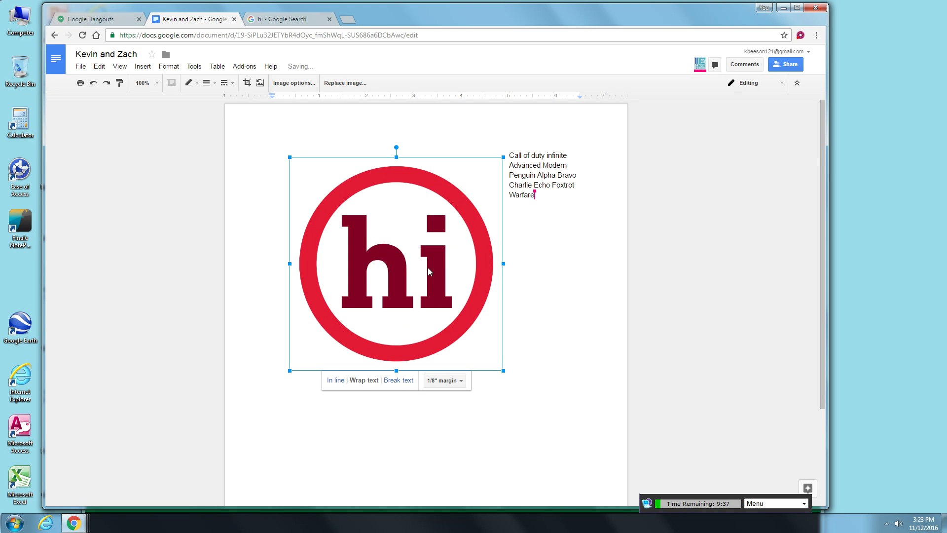
{"action": "mouse_move", "coordinate": [380, 227]}
{"action": "left_mouse_down"}
{"action": "mouse_move", "coordinate": [371, 207]}
{"action": "mouse_move", "coordinate": [380, 198]}
{"action": "left_mouse_up"}
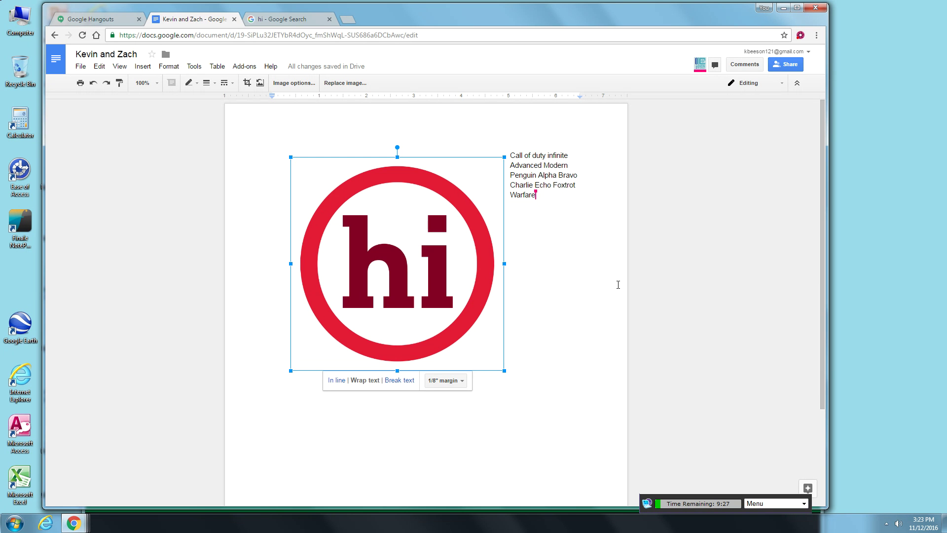
{"action": "key", "text": "ctrl+BackSpace"}
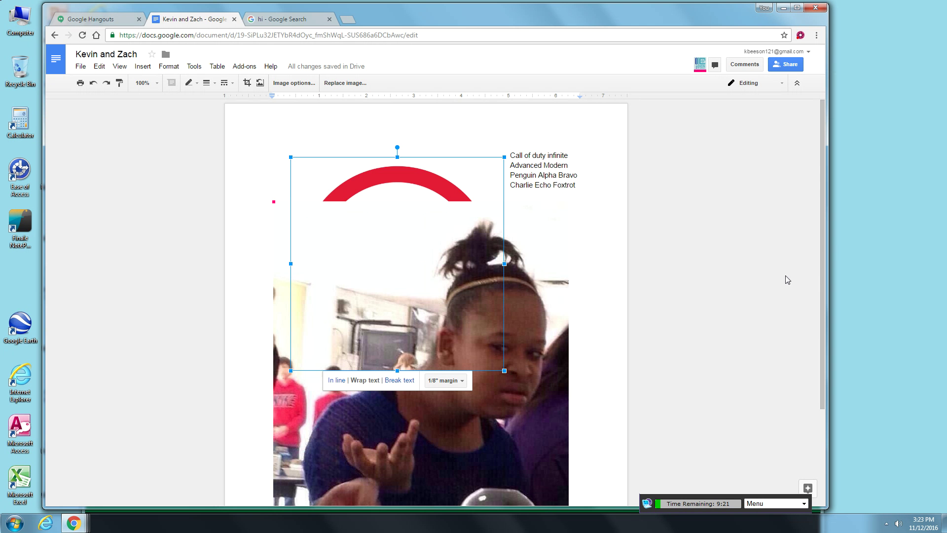
{"action": "scroll", "coordinate": [646, 319], "scroll_direction": "down", "scroll_amount": 2}
Step: Delete the inserted photo and maximize the browser window
{"action": "left_click", "coordinate": [536, 368]}
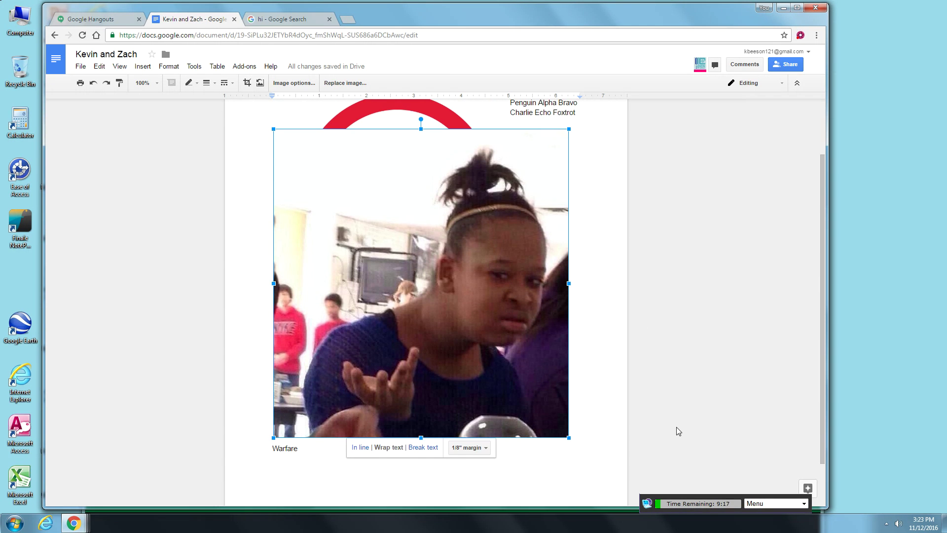
{"action": "key", "text": "Delete"}
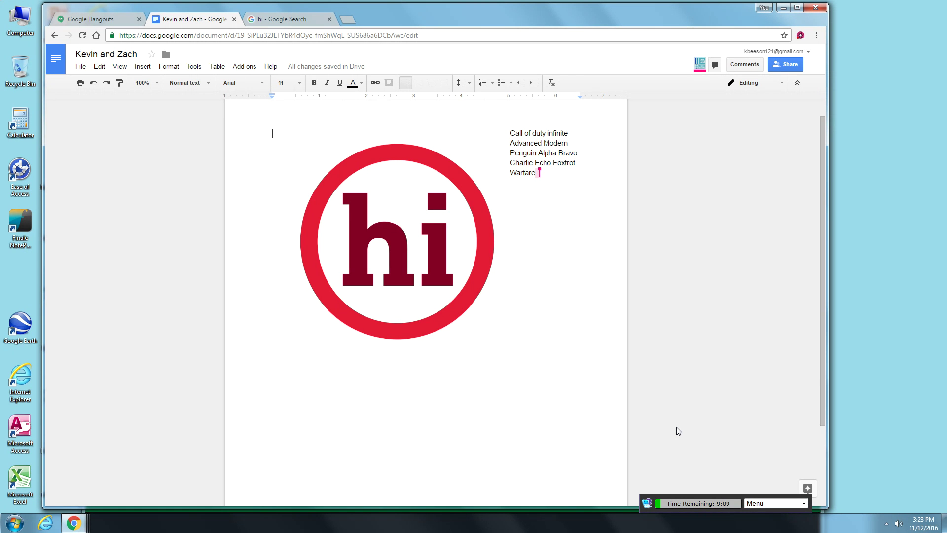
{"action": "left_click", "coordinate": [797, 8]}
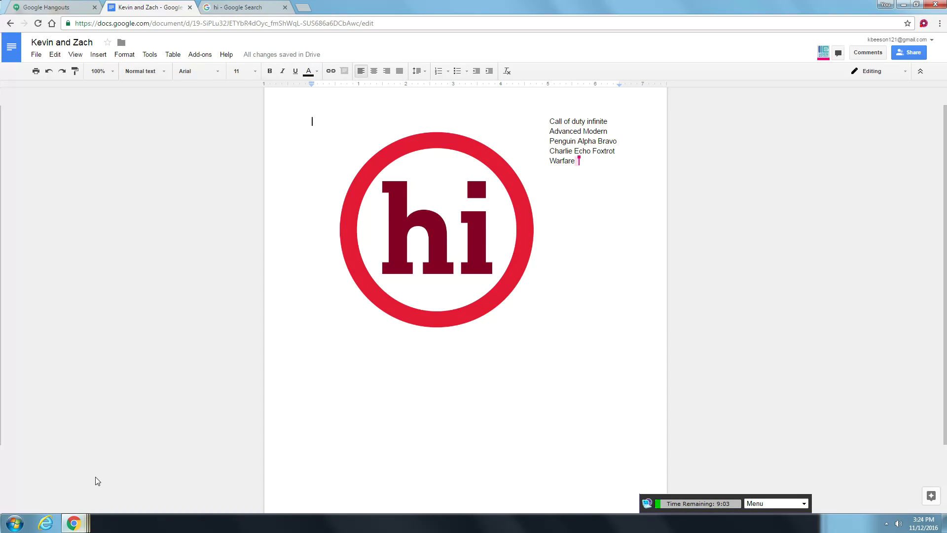
Step: Switch to Hangouts, move the session timer aside and send the message 'hi'
{"action": "left_click", "coordinate": [63, 14]}
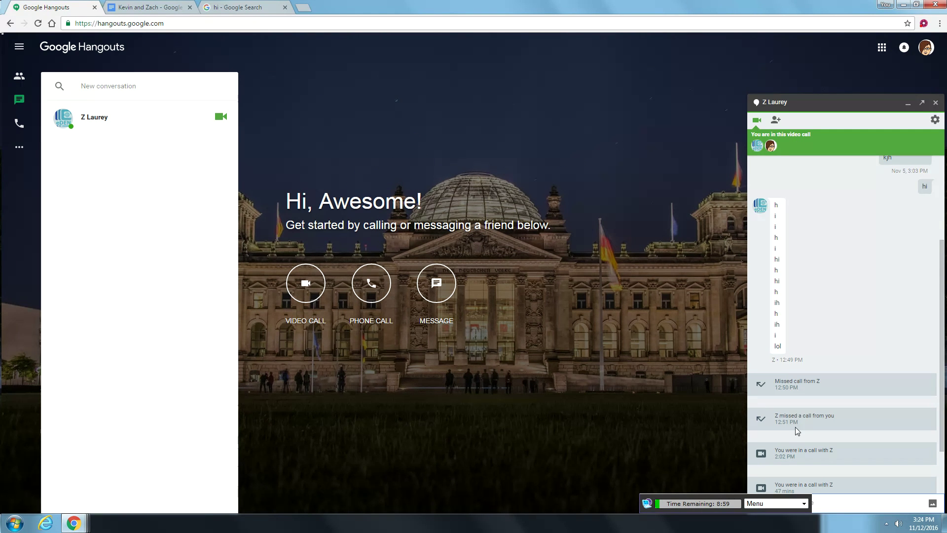
{"action": "scroll", "coordinate": [805, 412], "scroll_direction": "down", "scroll_amount": 1}
{"action": "scroll", "coordinate": [813, 459], "scroll_direction": "down", "scroll_amount": 1}
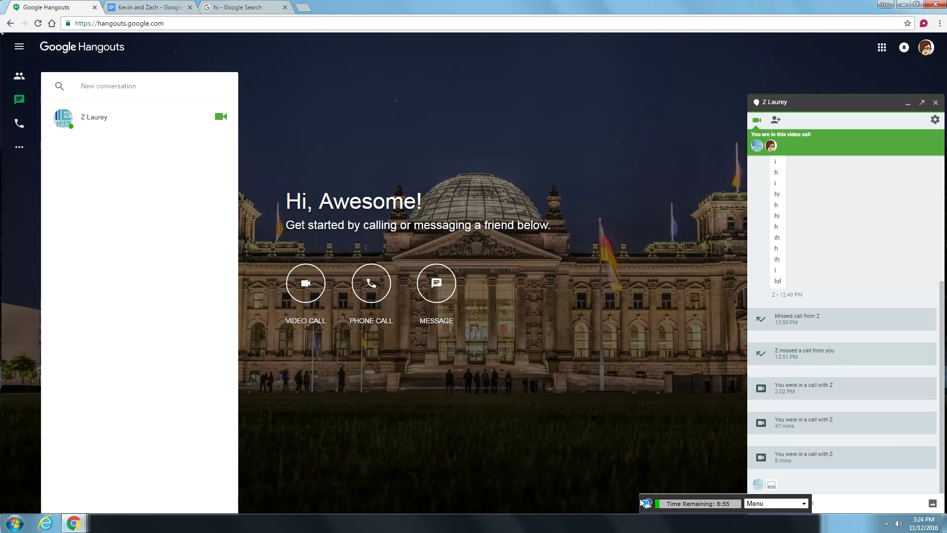
{"action": "mouse_move", "coordinate": [645, 510]}
{"action": "left_mouse_down"}
{"action": "mouse_move", "coordinate": [528, 511]}
{"action": "mouse_move", "coordinate": [590, 527]}
{"action": "mouse_move", "coordinate": [512, 528]}
{"action": "left_mouse_up"}
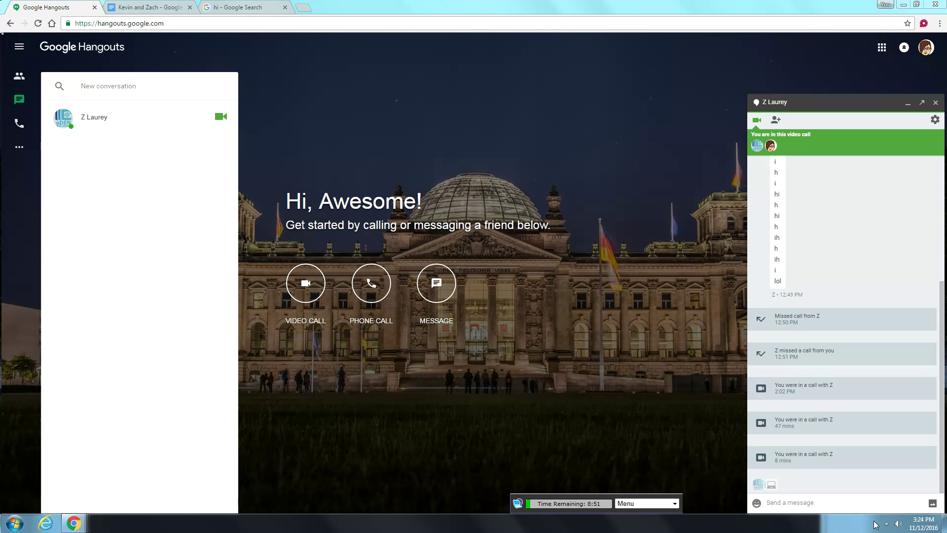
{"action": "left_click", "coordinate": [702, 433]}
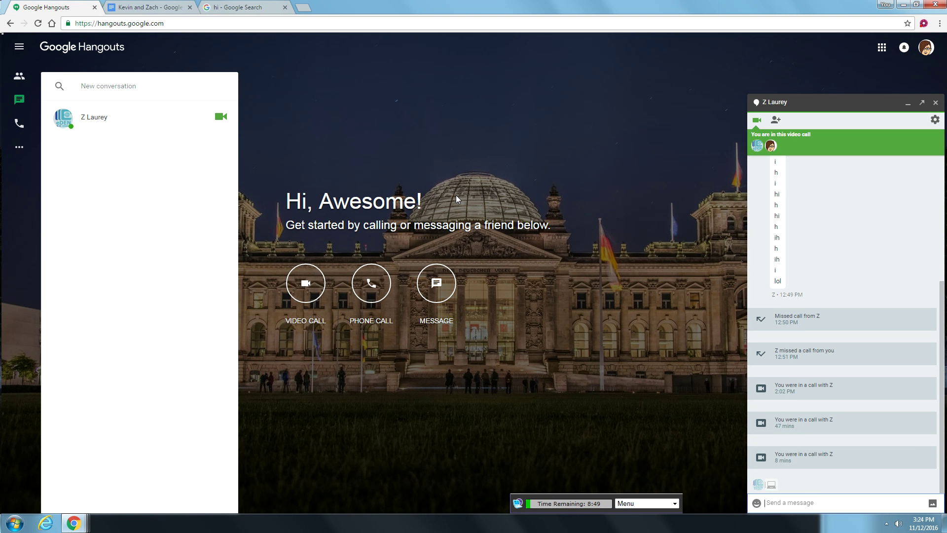
{"action": "type", "text": "hi"}
{"action": "key", "text": "Return"}
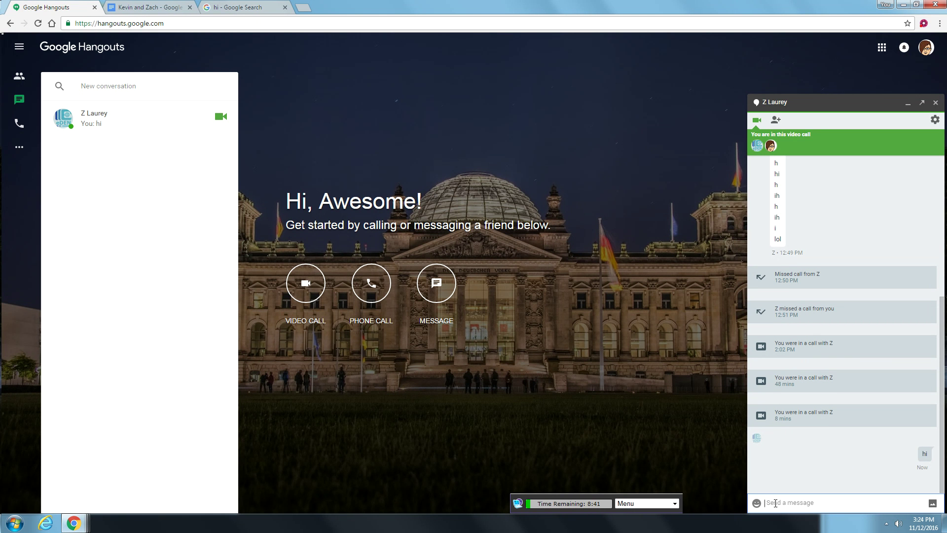
Step: Add two grinning emojis to the message and remove the extra one
{"action": "left_click", "coordinate": [757, 503]}
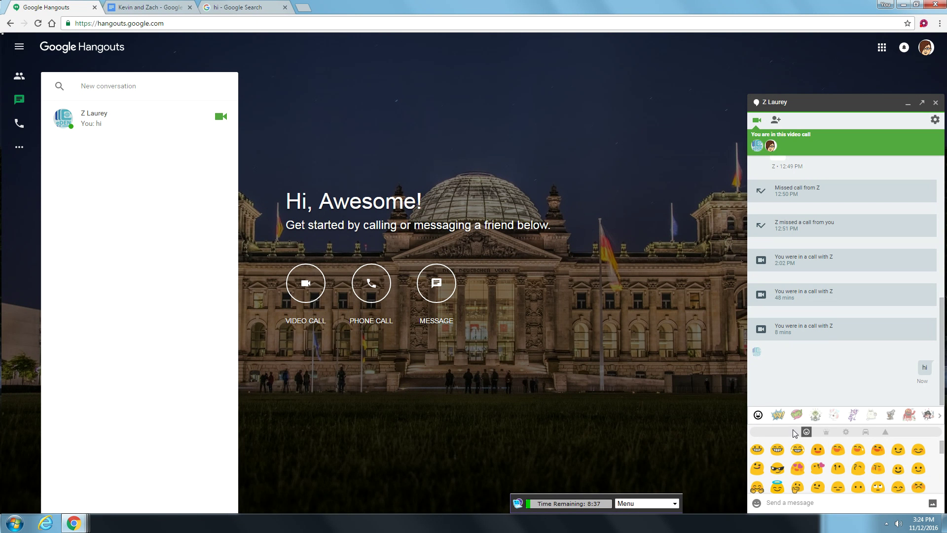
{"action": "left_click", "coordinate": [757, 449]}
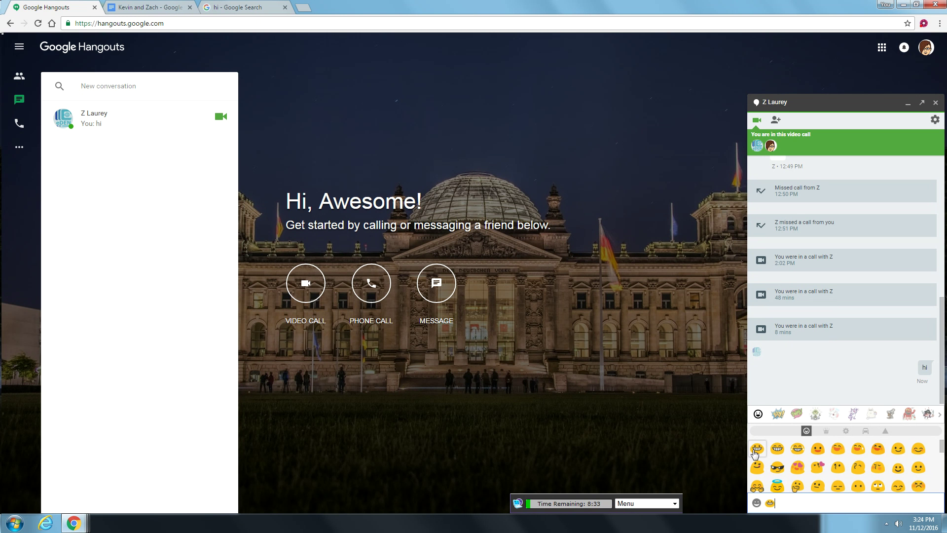
{"action": "left_click", "coordinate": [756, 451]}
{"action": "key", "text": "BackSpace"}
{"action": "key", "text": "BackSpace"}
Step: Draw crossed freehand lines on the doodle canvas and send the drawing
{"action": "left_click", "coordinate": [930, 503]}
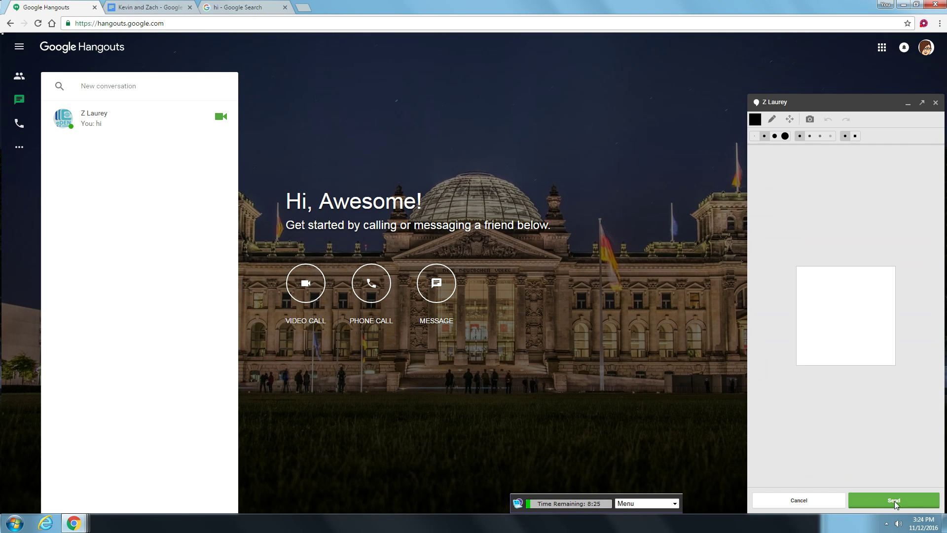
{"action": "mouse_move", "coordinate": [821, 291]}
{"action": "left_mouse_down"}
{"action": "mouse_move", "coordinate": [795, 274]}
{"action": "mouse_move", "coordinate": [890, 319]}
{"action": "mouse_move", "coordinate": [884, 351]}
{"action": "left_mouse_up"}
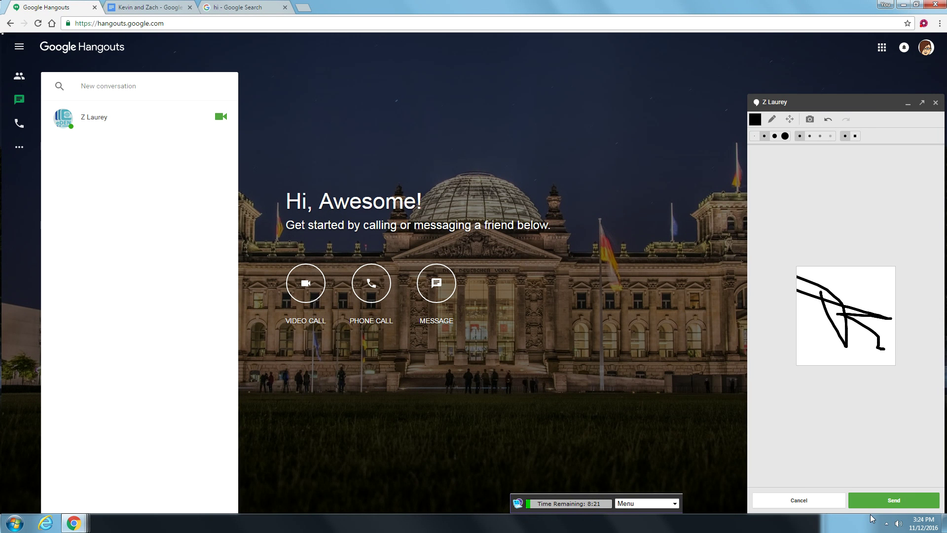
{"action": "left_click", "coordinate": [909, 505]}
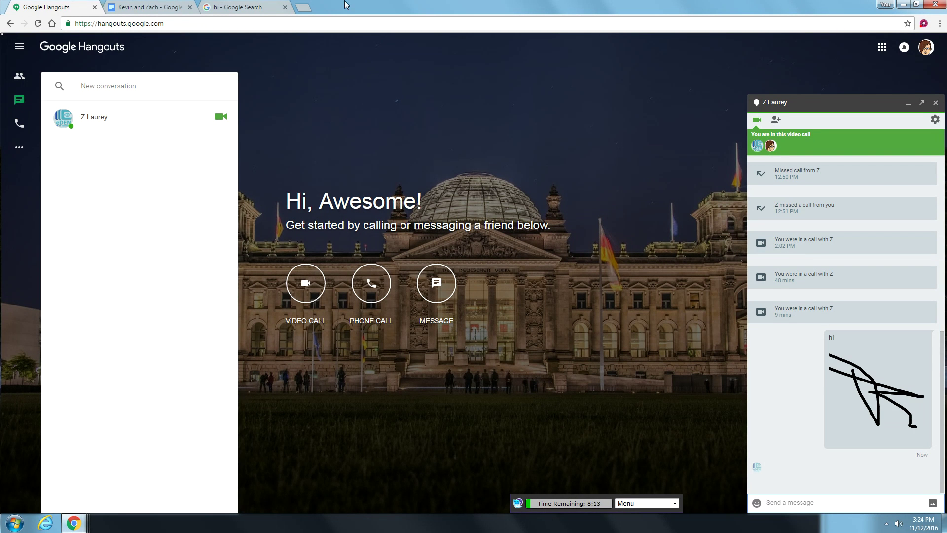
Step: Return to the shared document and move the hi logo right of the text
{"action": "left_click", "coordinate": [140, 11]}
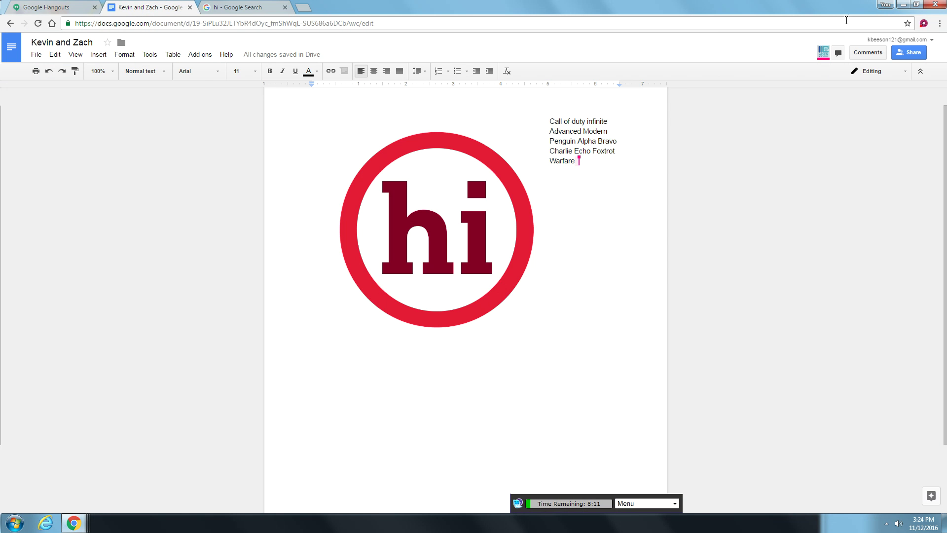
{"action": "left_click", "coordinate": [442, 264]}
{"action": "left_click_drag", "start_coordinate": [441, 264], "coordinate": [435, 241]}
{"action": "mouse_move", "coordinate": [434, 291]}
{"action": "left_mouse_down"}
{"action": "mouse_move", "coordinate": [495, 282]}
{"action": "mouse_move", "coordinate": [460, 284]}
{"action": "left_mouse_up"}
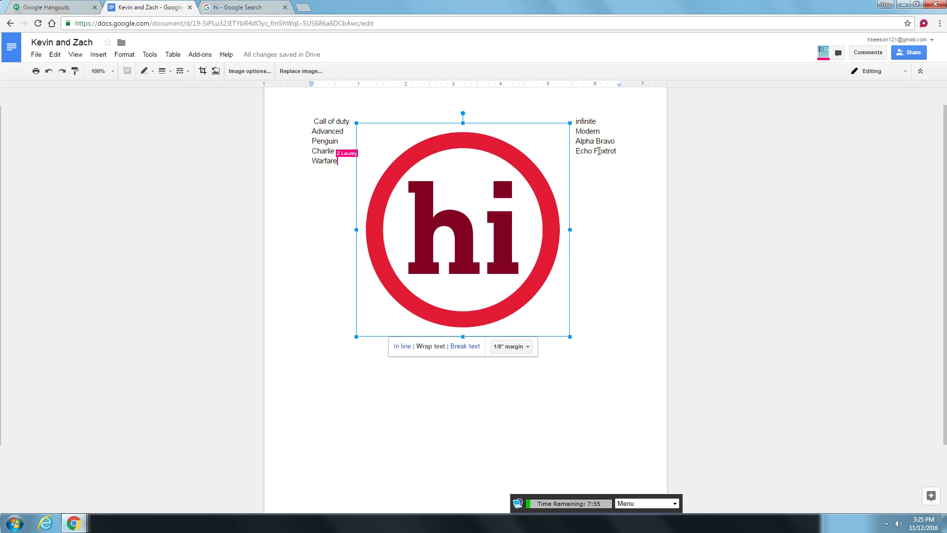
Step: Drag the hi logo to the top left so the call-sign text wraps beside it
{"action": "mouse_move", "coordinate": [482, 218]}
{"action": "left_mouse_down"}
{"action": "mouse_move", "coordinate": [482, 279]}
{"action": "mouse_move", "coordinate": [352, 141]}
{"action": "left_mouse_up"}
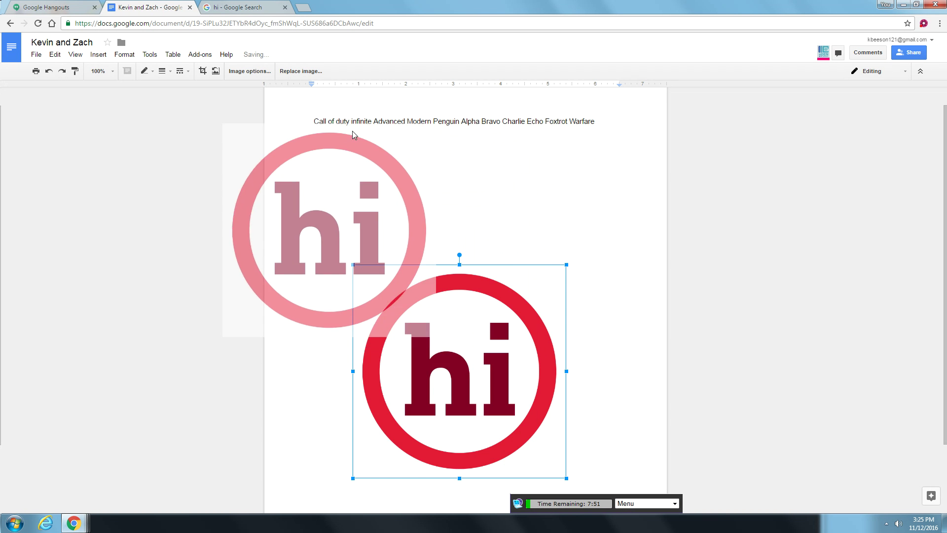
{"action": "left_click_drag", "start_coordinate": [366, 211], "coordinate": [389, 204]}
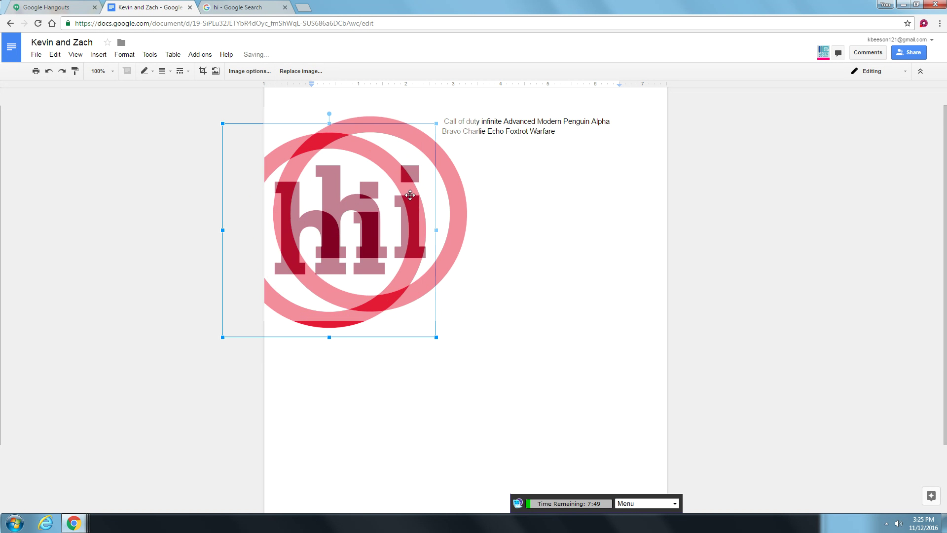
{"action": "mouse_move", "coordinate": [430, 194]}
{"action": "left_mouse_down"}
{"action": "mouse_move", "coordinate": [454, 222]}
{"action": "mouse_move", "coordinate": [546, 213]}
{"action": "mouse_move", "coordinate": [419, 213]}
{"action": "mouse_move", "coordinate": [484, 220]}
{"action": "mouse_move", "coordinate": [469, 223]}
{"action": "left_mouse_up"}
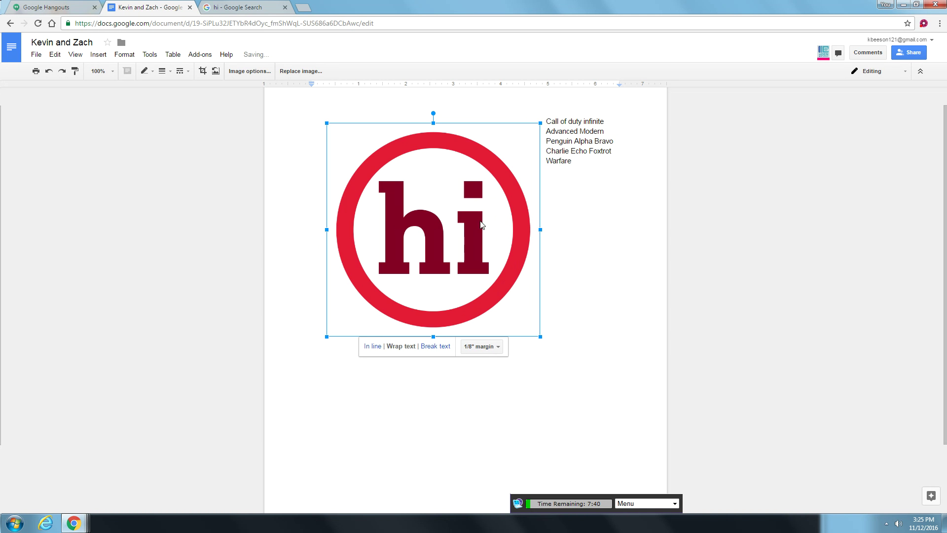
Step: Add text after 'Warfare' and drag the hi logo back to the left of the text
{"action": "left_click", "coordinate": [584, 172]}
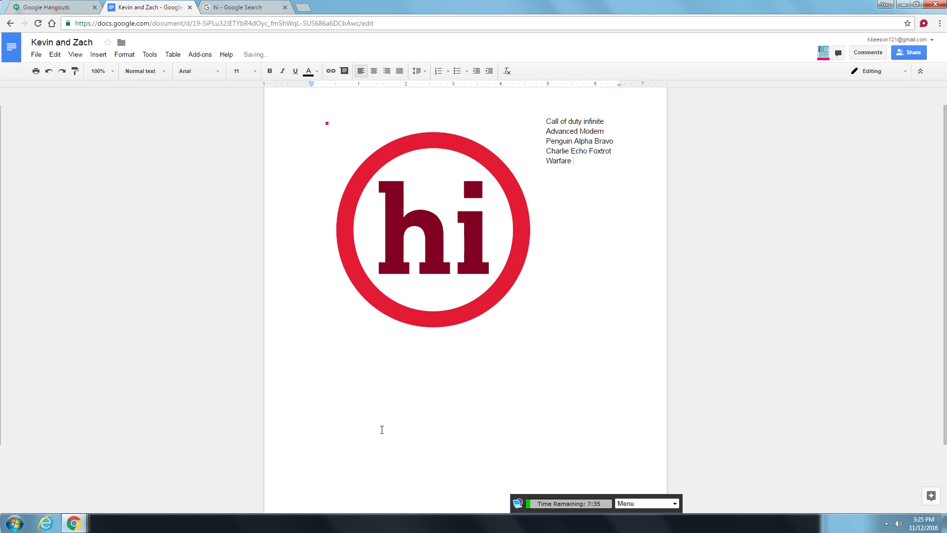
{"action": "type", "text": ";lkasdlkjffffffffklj;slkdjgflkj;dkjg"}
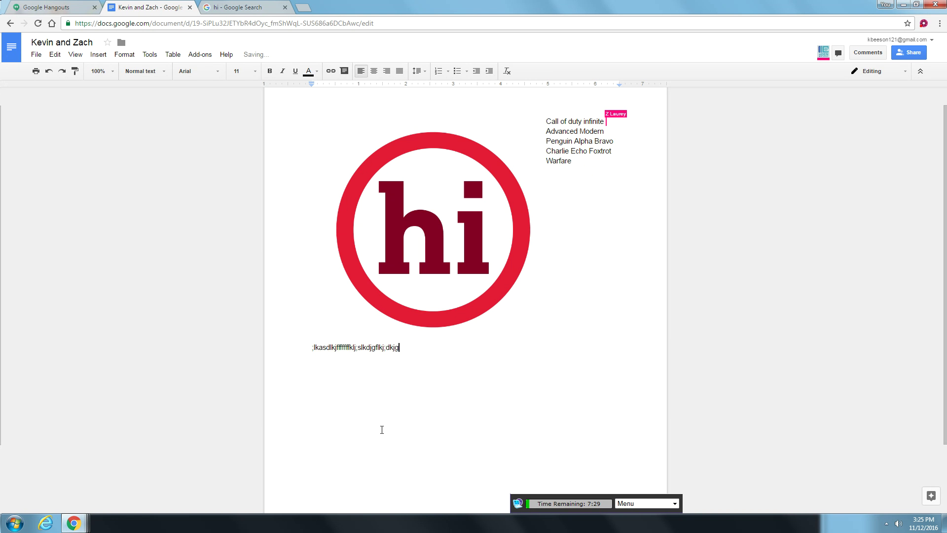
{"action": "type", "text": "dsajf;lkjd'fj'alkjds'lfkjlk"}
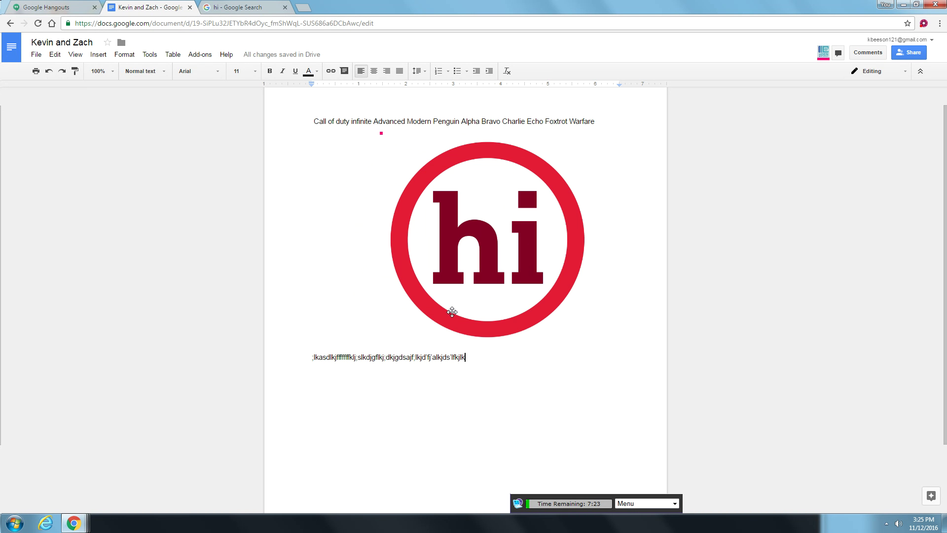
{"action": "left_click_drag", "start_coordinate": [511, 275], "coordinate": [436, 272]}
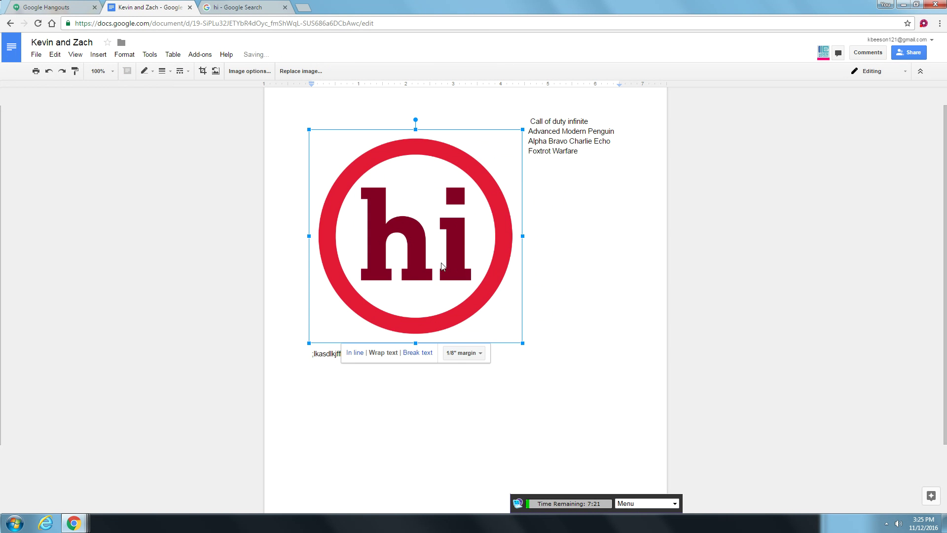
{"action": "left_click", "coordinate": [506, 395]}
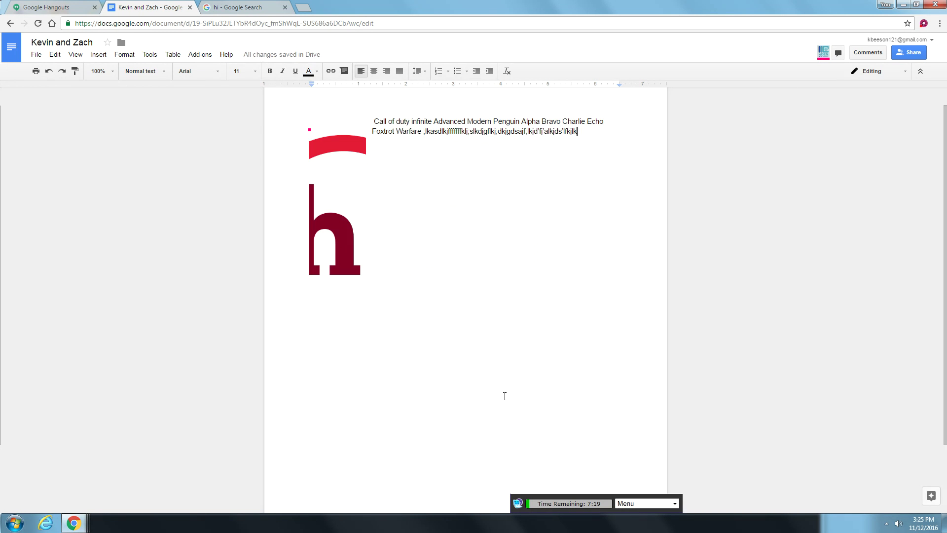
{"action": "mouse_move", "coordinate": [336, 201]}
{"action": "left_mouse_down"}
{"action": "mouse_move", "coordinate": [399, 240]}
{"action": "mouse_move", "coordinate": [436, 400]}
{"action": "mouse_move", "coordinate": [444, 267]}
{"action": "mouse_move", "coordinate": [358, 258]}
{"action": "mouse_move", "coordinate": [388, 210]}
{"action": "left_mouse_up"}
{"action": "left_click_drag", "start_coordinate": [496, 242], "coordinate": [358, 234]}
Step: Return to the end of the line and erase the last typed characters
{"action": "left_click", "coordinate": [508, 351]}
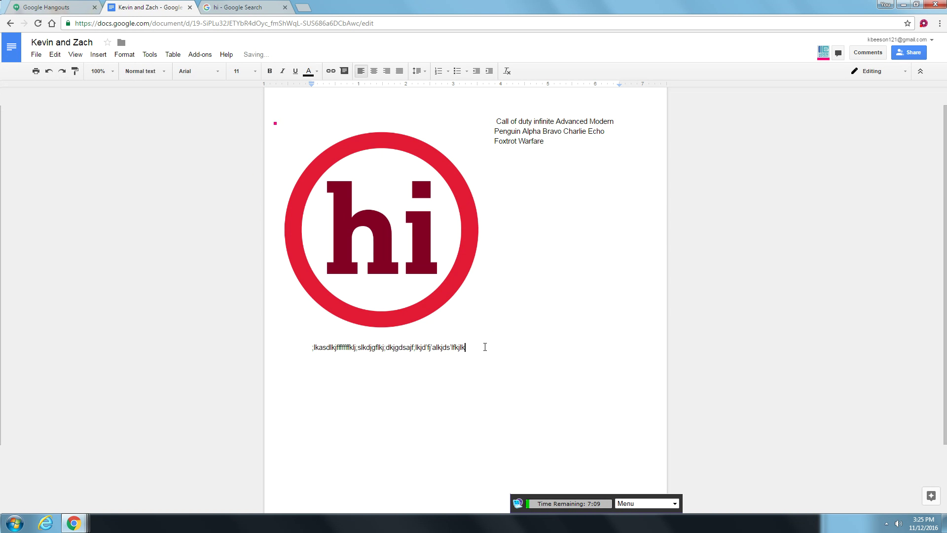
{"action": "type", "text": "akjls fjhdksahdkjshdk;jhjf;iklhdakjsf h;ksjdhf;kdjhfkjhldkj"}
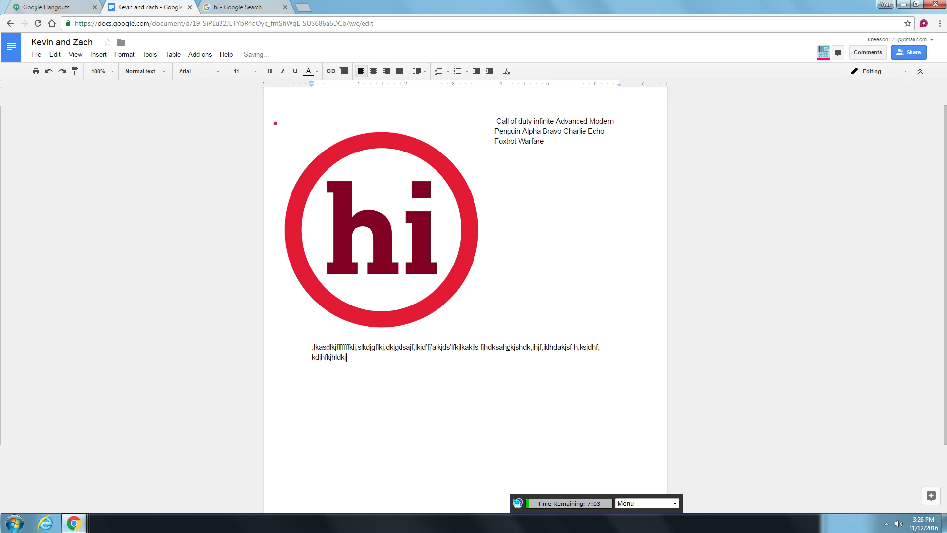
{"action": "key", "text": "BackSpace"}
{"action": "key", "text": "BackSpace"}
{"action": "key", "text": "BackSpace"}
{"action": "key", "text": "BackSpace"}
{"action": "key", "text": "BackSpace"}
{"action": "key", "text": "BackSpace"}
{"action": "key", "text": "BackSpace"}
{"action": "key", "text": "BackSpace"}
{"action": "key", "text": "BackSpace"}
{"action": "key", "text": "BackSpace"}
{"action": "key", "text": "BackSpace"}
{"action": "key", "text": "BackSpace"}
{"action": "key", "text": "BackSpace"}
{"action": "key", "text": "BackSpace"}
{"action": "key", "text": "BackSpace"}
{"action": "key", "text": "BackSpace"}
{"action": "key", "text": "BackSpace"}
{"action": "key", "text": "BackSpace"}
{"action": "key", "text": "BackSpace"}
{"action": "key", "text": "BackSpace"}
{"action": "key", "text": "BackSpace"}
{"action": "key", "text": "BackSpace"}
{"action": "key", "text": "BackSpace"}
{"action": "key", "text": "BackSpace"}
{"action": "key", "text": "BackSpace"}
{"action": "key", "text": "BackSpace"}
{"action": "key", "text": "BackSpace"}
{"action": "key", "text": "BackSpace"}
{"action": "key", "text": "BackSpace"}
{"action": "key", "text": "BackSpace"}
{"action": "key", "text": "BackSpace"}
{"action": "key", "text": "BackSpace"}
{"action": "key", "text": "BackSpace"}
{"action": "key", "text": "BackSpace"}
{"action": "key", "text": "BackSpace"}
{"action": "key", "text": "BackSpace"}
{"action": "key", "text": "BackSpace"}
{"action": "key", "text": "BackSpace"}
{"action": "key", "text": "BackSpace"}
{"action": "key", "text": "BackSpace"}
{"action": "key", "text": "BackSpace"}
{"action": "key", "text": "BackSpace"}
{"action": "key", "text": "BackSpace"}
{"action": "key", "text": "BackSpace"}
{"action": "key", "text": "BackSpace"}
{"action": "key", "text": "BackSpace"}
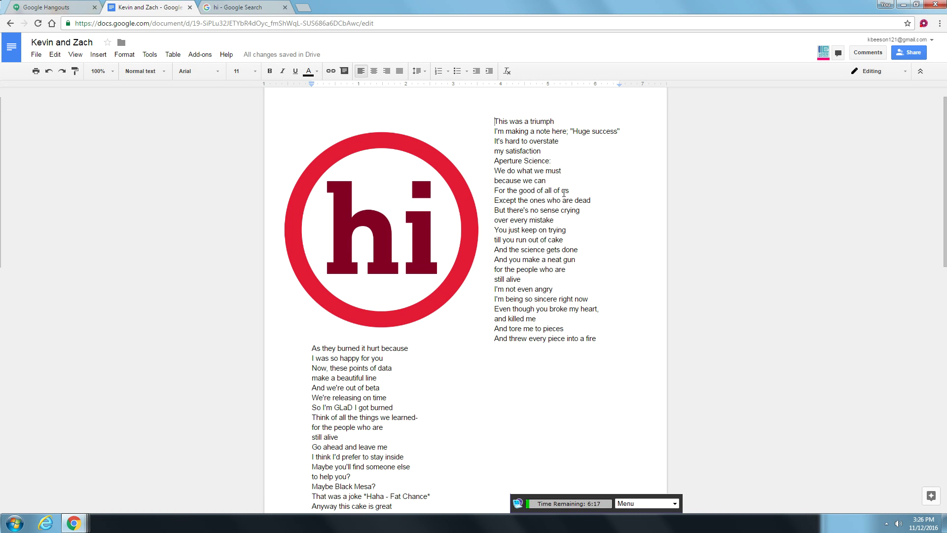
{"action": "scroll", "coordinate": [600, 219], "scroll_direction": "down", "scroll_amount": 2}
{"action": "scroll", "coordinate": [563, 252], "scroll_direction": "down", "scroll_amount": 1}
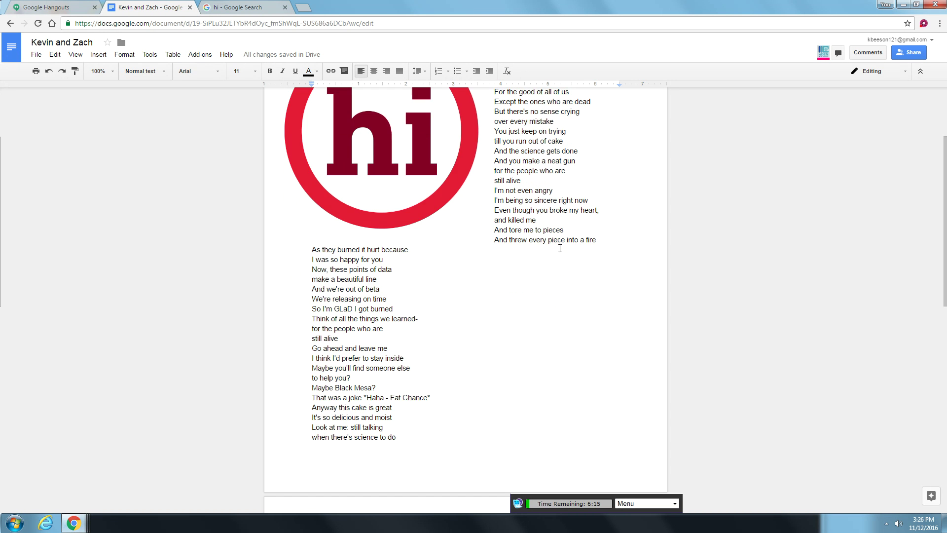
{"action": "scroll", "coordinate": [556, 300], "scroll_direction": "down", "scroll_amount": 3}
{"action": "scroll", "coordinate": [547, 297], "scroll_direction": "down", "scroll_amount": 2}
{"action": "scroll", "coordinate": [543, 298], "scroll_direction": "down", "scroll_amount": 1}
{"action": "scroll", "coordinate": [511, 285], "scroll_direction": "down", "scroll_amount": 1}
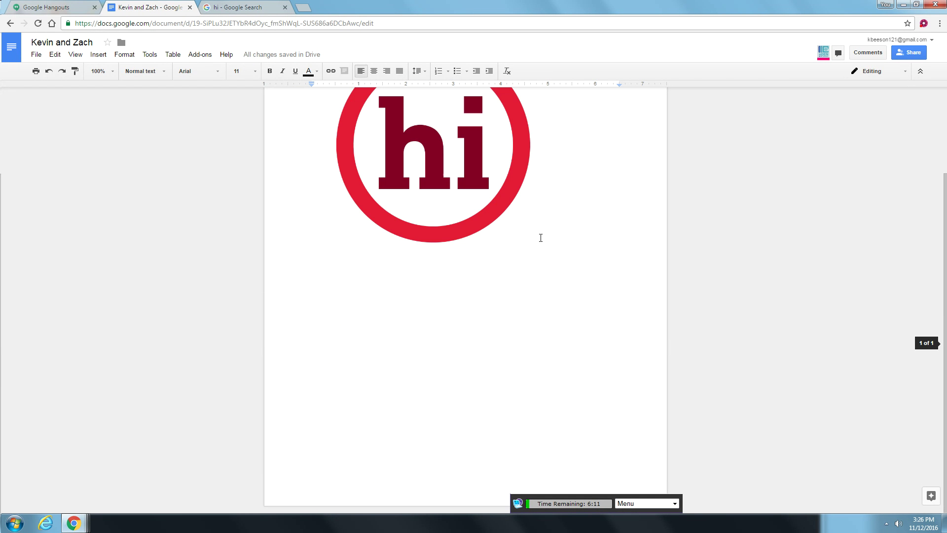
{"action": "scroll", "coordinate": [577, 258], "scroll_direction": "up", "scroll_amount": 2}
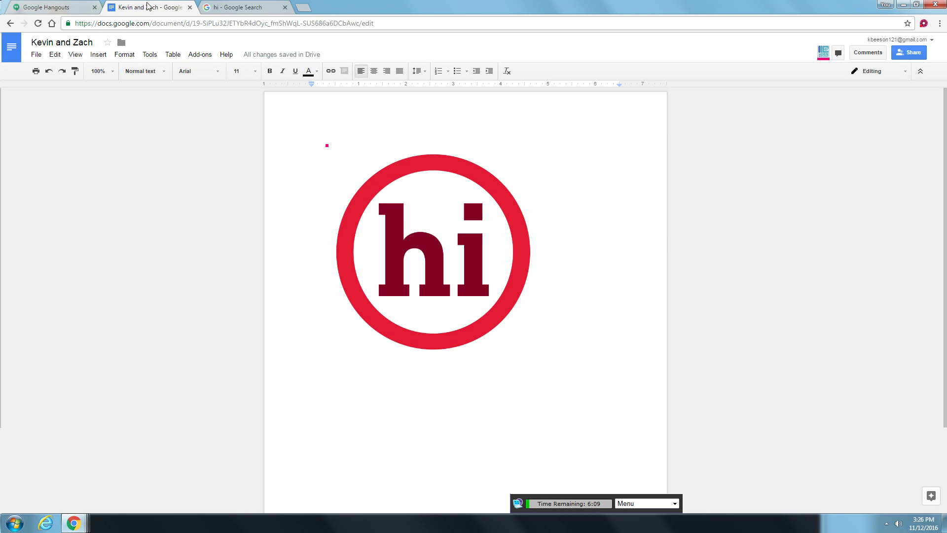
Step: Go to the Docs home page and start a new blank document
{"action": "left_click", "coordinate": [11, 47]}
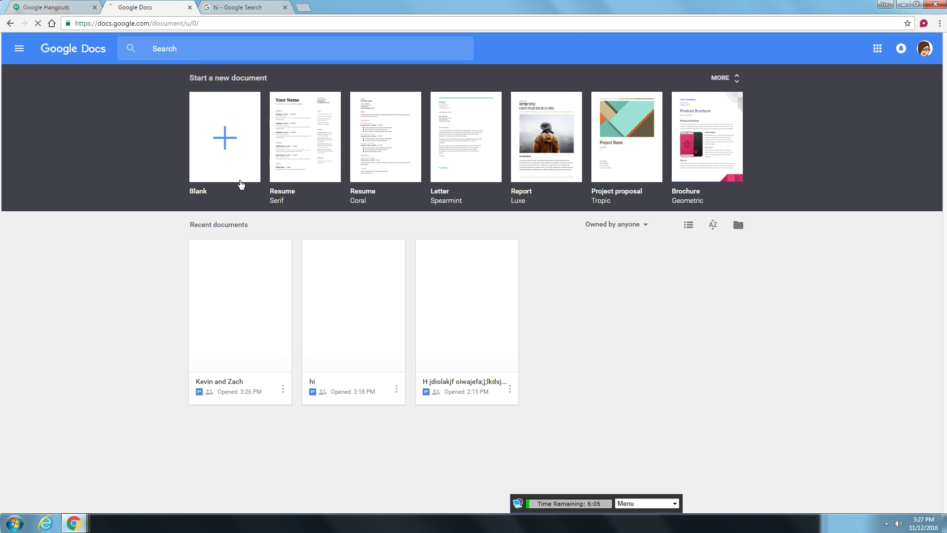
{"action": "left_click", "coordinate": [226, 181]}
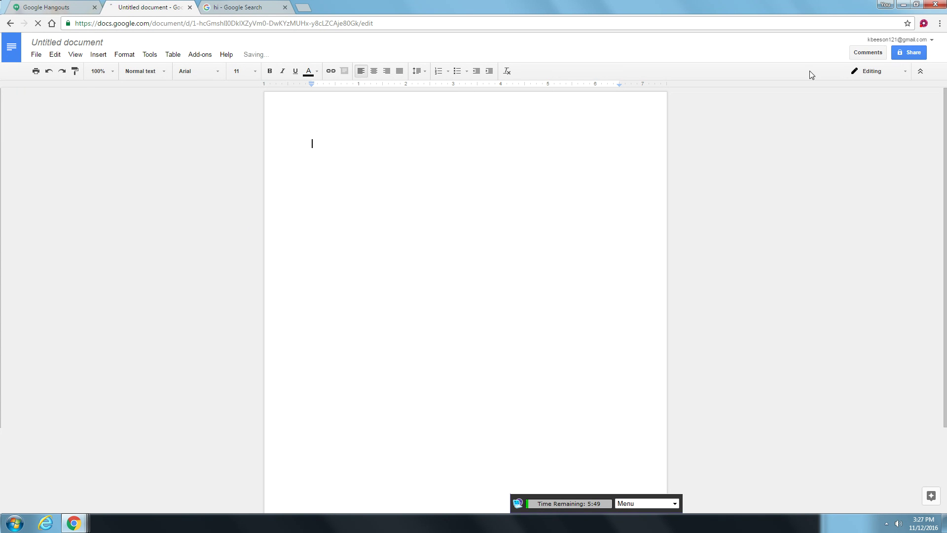
Step: Start sharing the blank document and dismiss the session time notice
{"action": "left_click", "coordinate": [908, 52]}
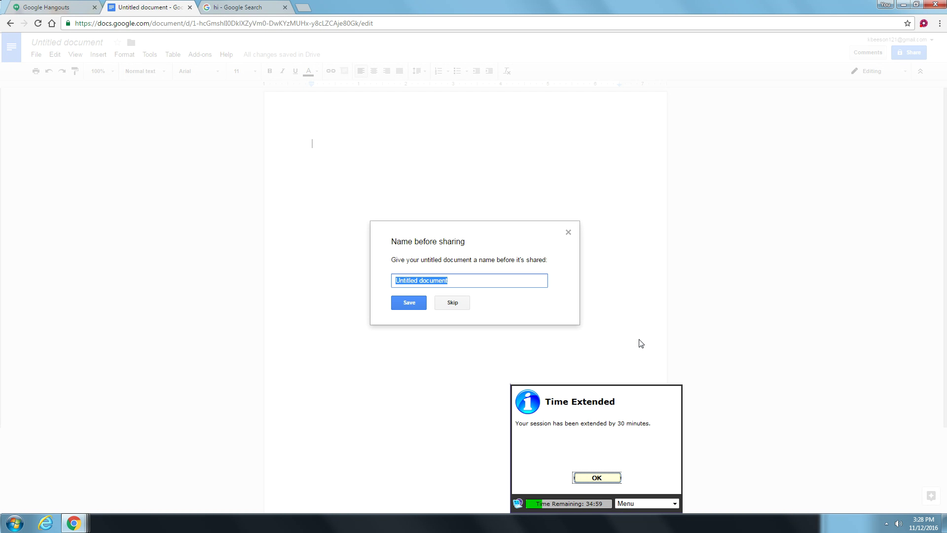
{"action": "left_click", "coordinate": [596, 477]}
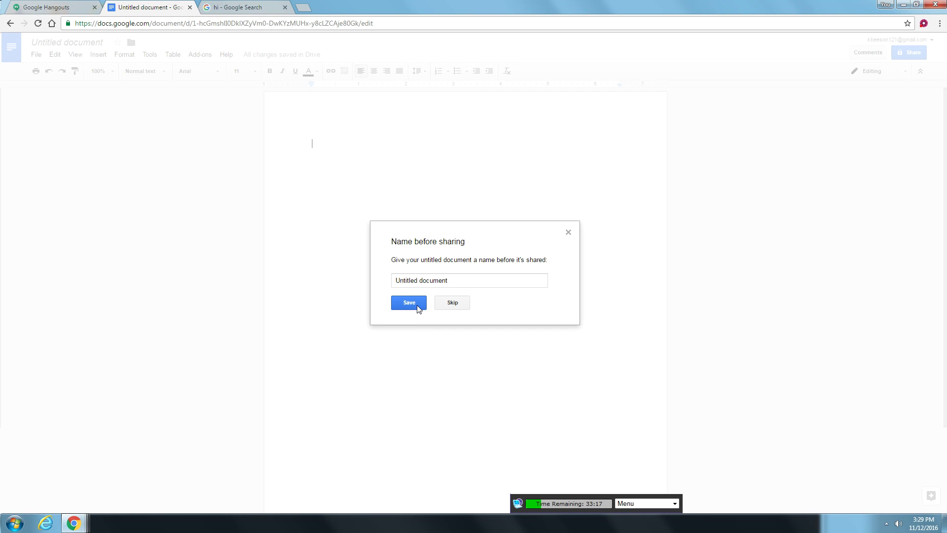
Step: Save the default name 'Untitled document' to reach the sharing panel
{"action": "left_click", "coordinate": [410, 302]}
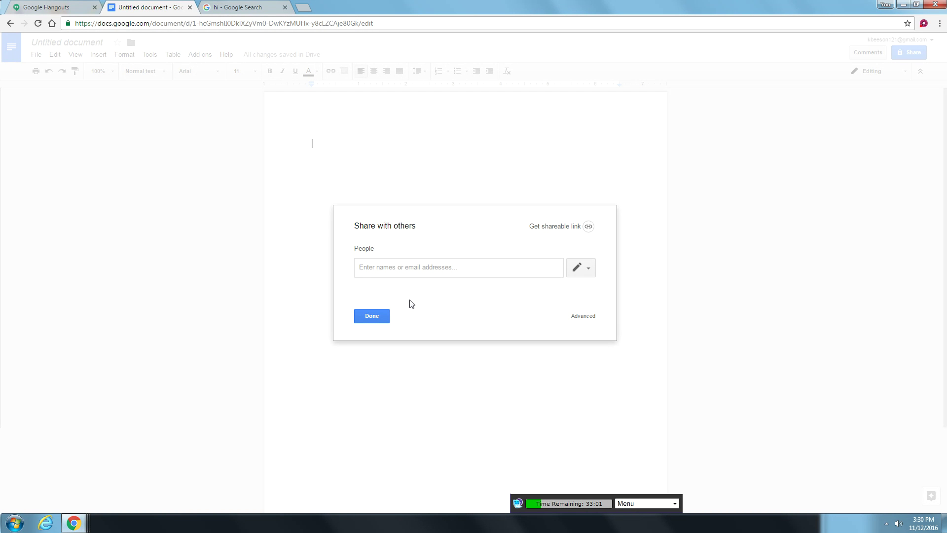
{"action": "type", "text": "z"}
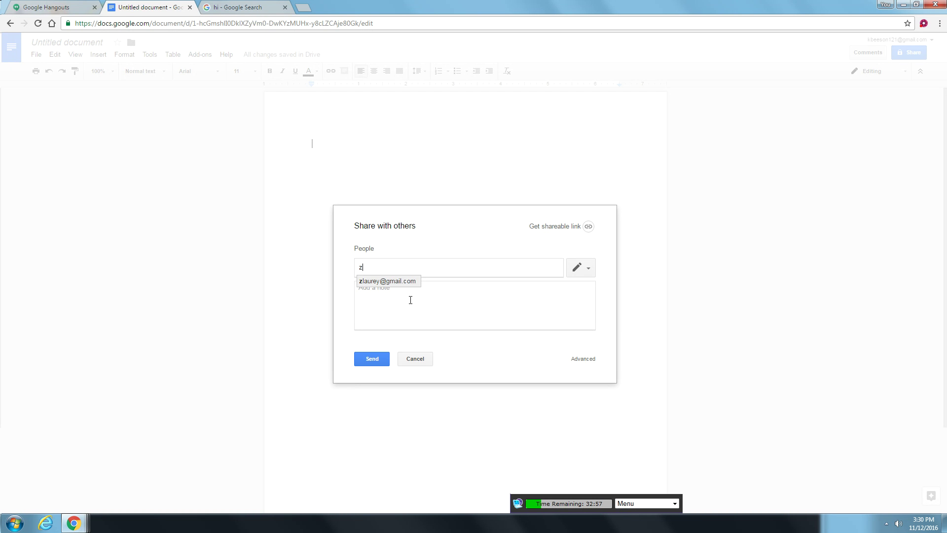
Step: Accept the suggested collaborator address and send the sharing invitation
{"action": "key", "text": "Return"}
{"action": "left_click", "coordinate": [374, 358]}
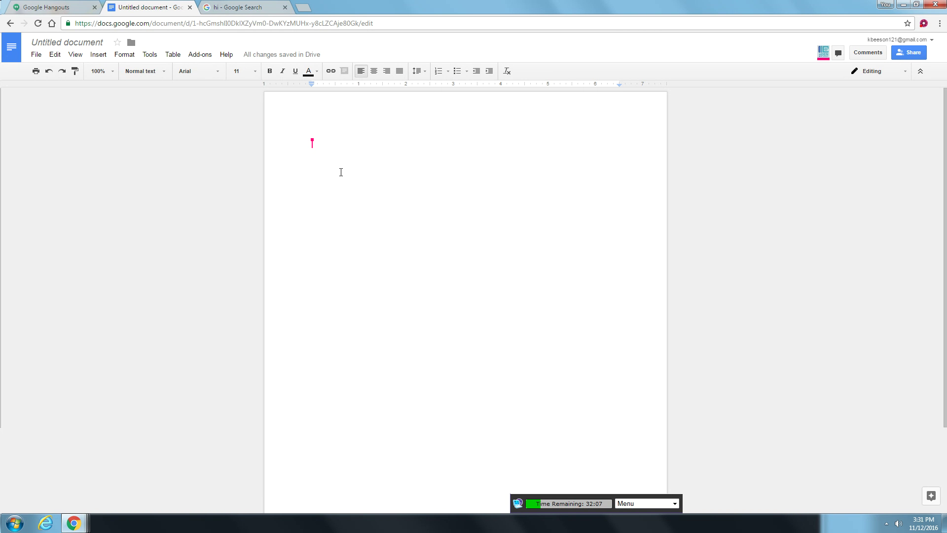
{"action": "type", "text": "thelsif;s"}
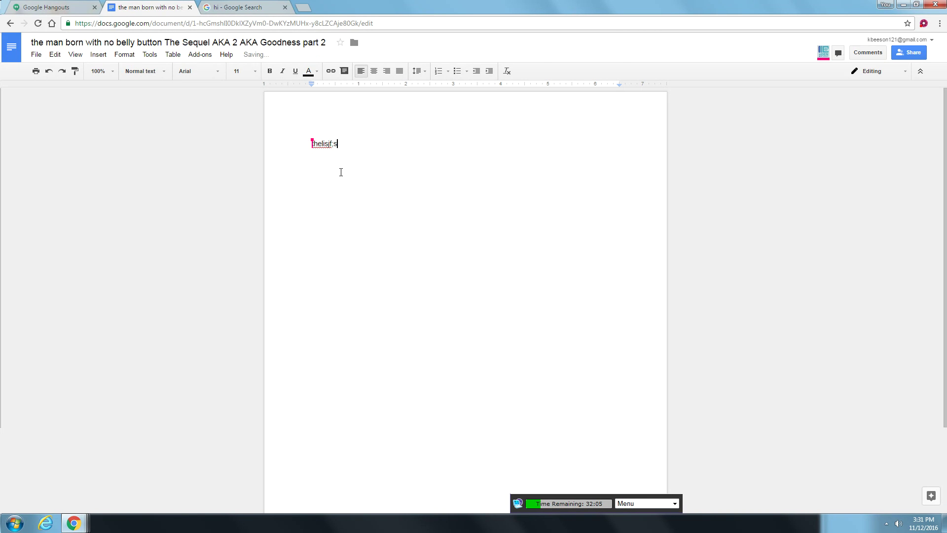
Step: Delete 'The Sequel AKA 2 AKA Goodness' from the title, leaving 'the man born with no belly button part 2'
{"action": "key", "text": "BackSpace"}
{"action": "key", "text": "BackSpace"}
{"action": "key", "text": "BackSpace"}
{"action": "key", "text": "BackSpace"}
{"action": "key", "text": "BackSpace"}
{"action": "key", "text": "BackSpace"}
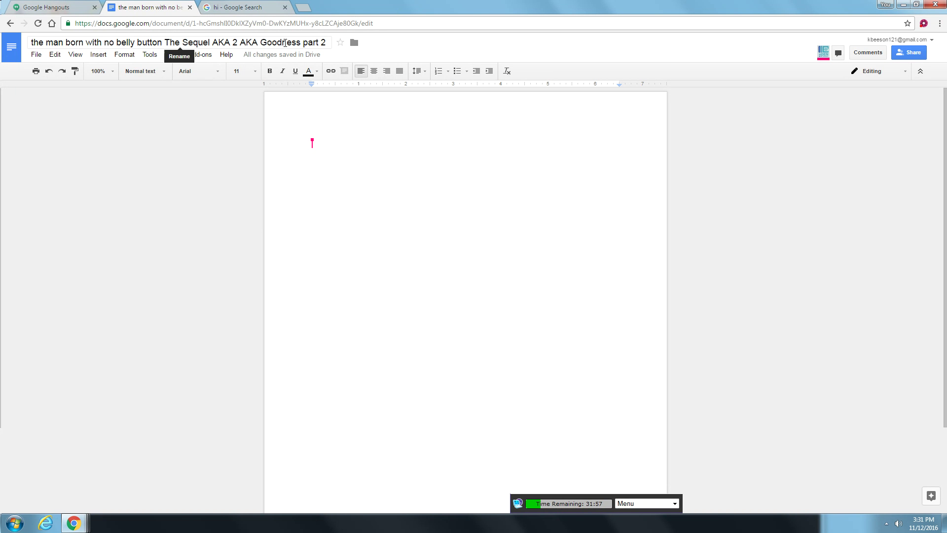
{"action": "mouse_move", "coordinate": [300, 42]}
{"action": "left_mouse_down"}
{"action": "mouse_move", "coordinate": [235, 38]}
{"action": "mouse_move", "coordinate": [87, 64]}
{"action": "left_mouse_up"}
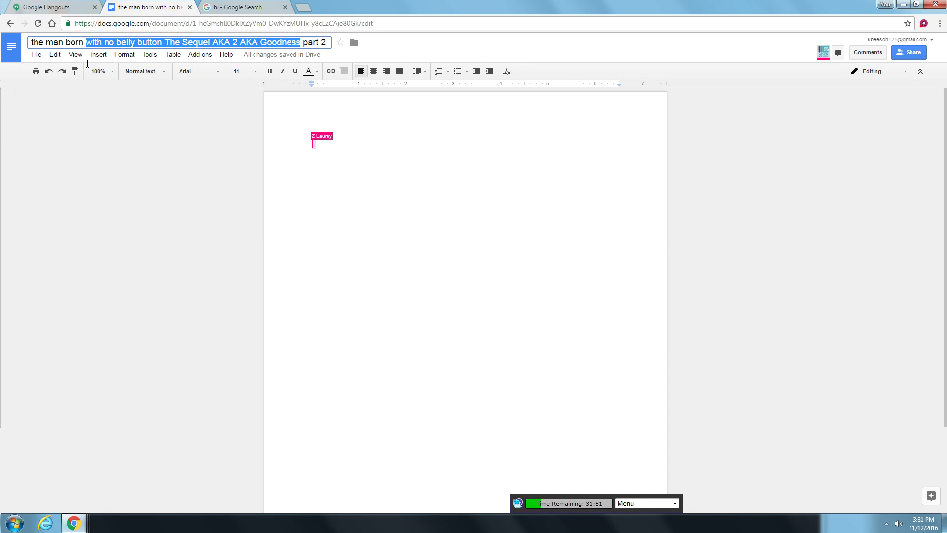
{"action": "mouse_move", "coordinate": [87, 64]}
{"action": "left_mouse_down"}
{"action": "mouse_move", "coordinate": [123, 67]}
{"action": "mouse_move", "coordinate": [199, 42]}
{"action": "mouse_move", "coordinate": [161, 55]}
{"action": "left_mouse_up"}
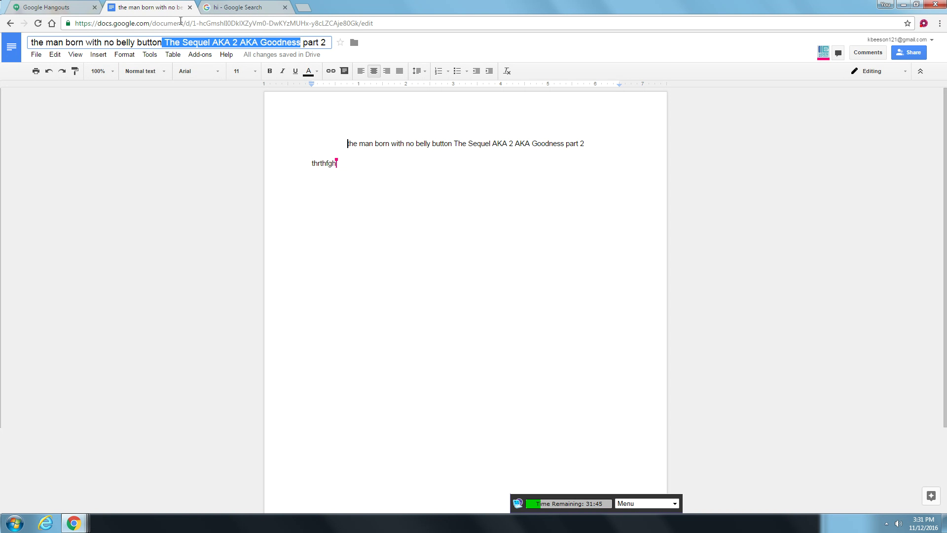
{"action": "key", "text": "BackSpace"}
{"action": "left_click", "coordinate": [185, 141]}
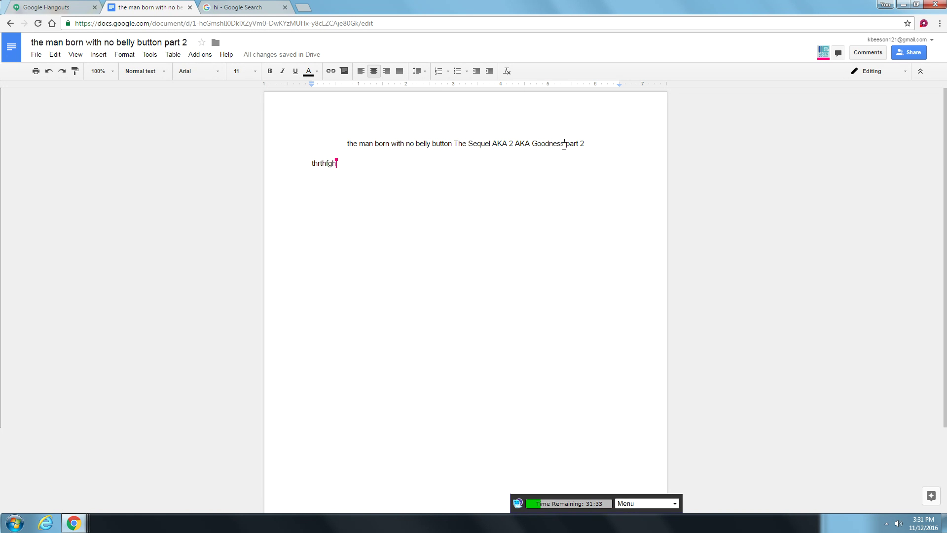
Step: Delete 'The Sequel AKA 2 AKA Goodness' from the centered heading and stray letters below it
{"action": "left_click_drag", "start_coordinate": [562, 146], "coordinate": [588, 145]}
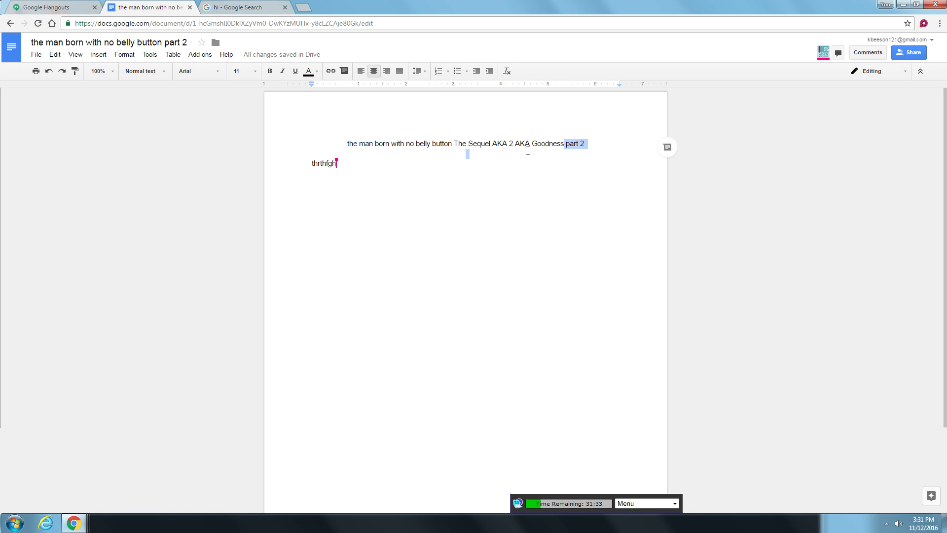
{"action": "left_click", "coordinate": [461, 147], "text": "shift"}
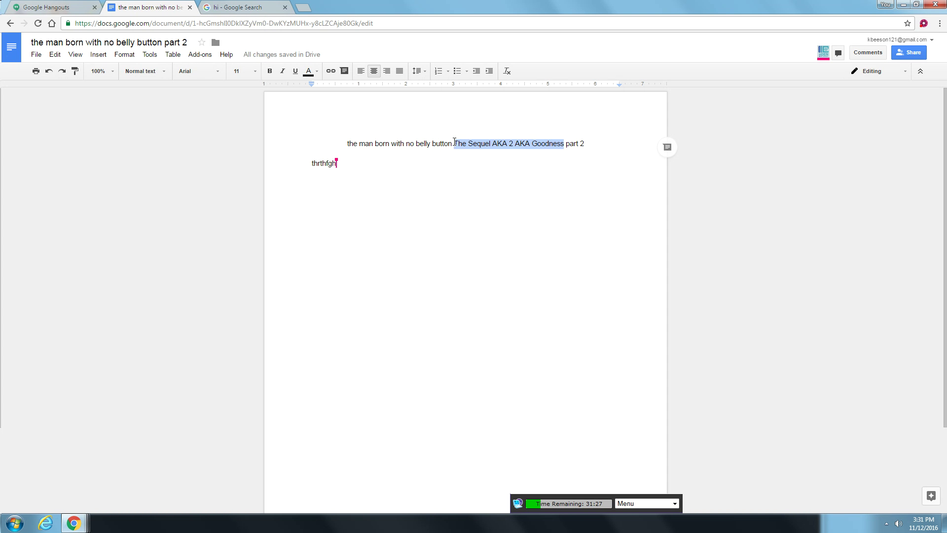
{"action": "key", "text": "BackSpace"}
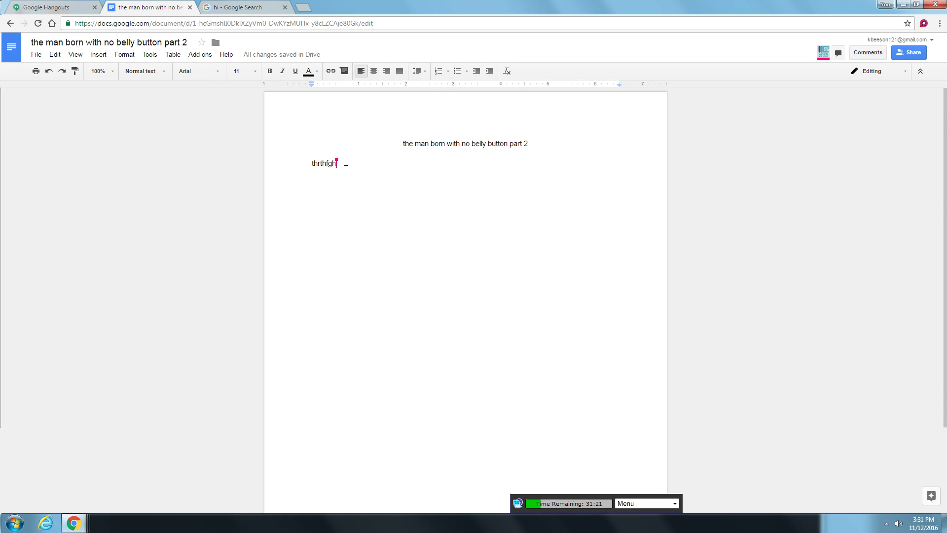
{"action": "key", "text": "BackSpace"}
{"action": "key", "text": "BackSpace"}
{"action": "key", "text": "BackSpace"}
{"action": "key", "text": "BackSpace"}
{"action": "key", "text": "BackSpace"}
{"action": "key", "text": "BackSpace"}
{"action": "key", "text": "BackSpace"}
{"action": "key", "text": "BackSpace"}
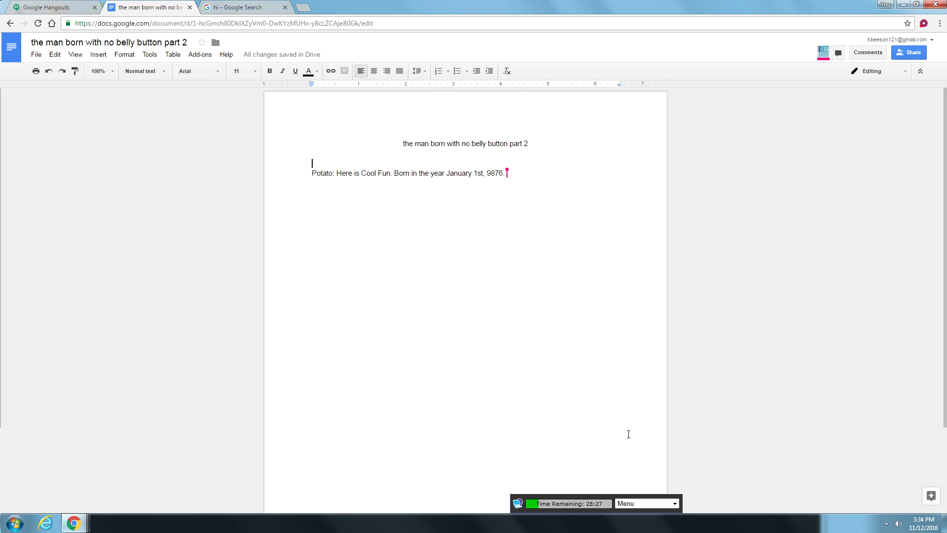
Step: Add the Cool Fun, Potato and Doctor dialogue lines ending 'Doctor: Well Cool Fun'
{"action": "mouse_move", "coordinate": [511, 500]}
{"action": "left_mouse_down"}
{"action": "mouse_move", "coordinate": [779, 500]}
{"action": "mouse_move", "coordinate": [757, 503]}
{"action": "mouse_move", "coordinate": [761, 528]}
{"action": "left_mouse_up"}
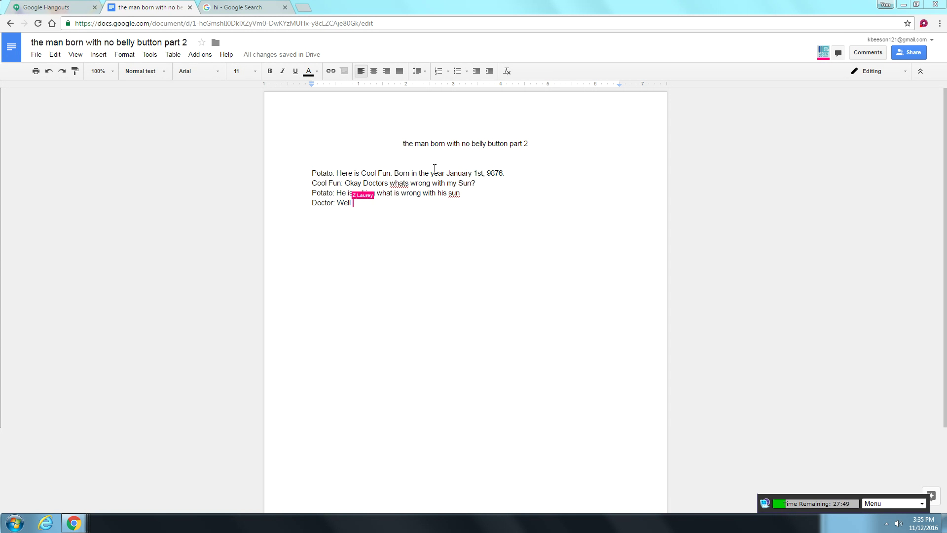
Step: Correct 'whats' to "what's" and 'sun' to 'son' via spelling suggestions, then edit 'Son' on line two
{"action": "right_click", "coordinate": [397, 186]}
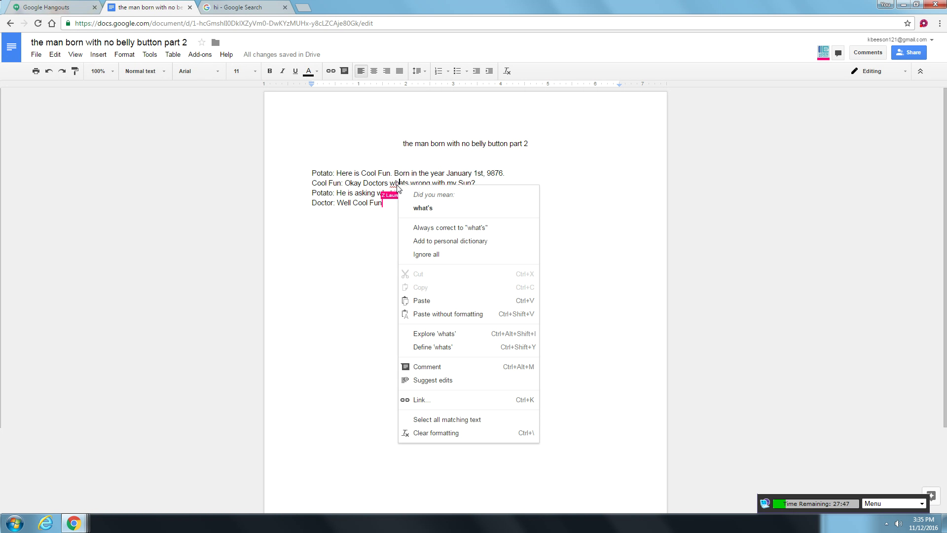
{"action": "left_click", "coordinate": [423, 208]}
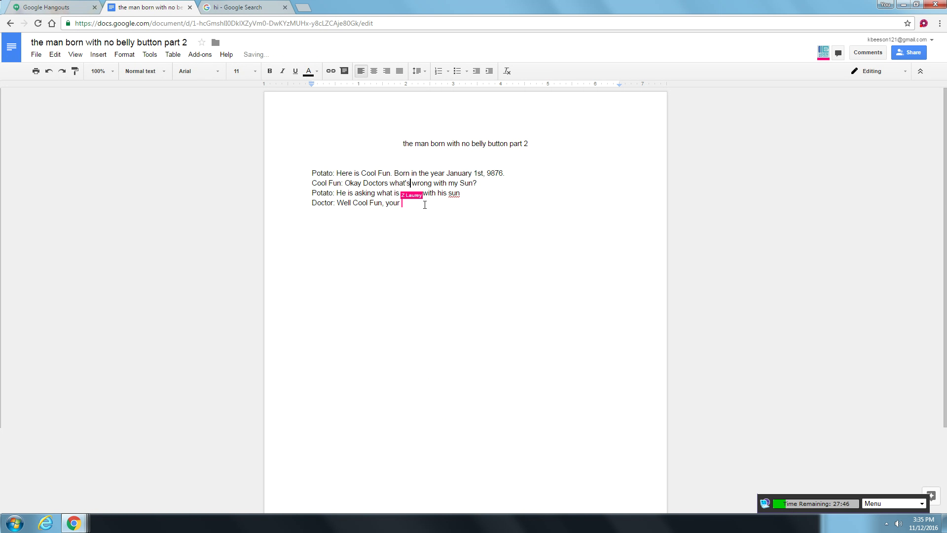
{"action": "right_click", "coordinate": [452, 193]}
{"action": "left_click", "coordinate": [471, 217]}
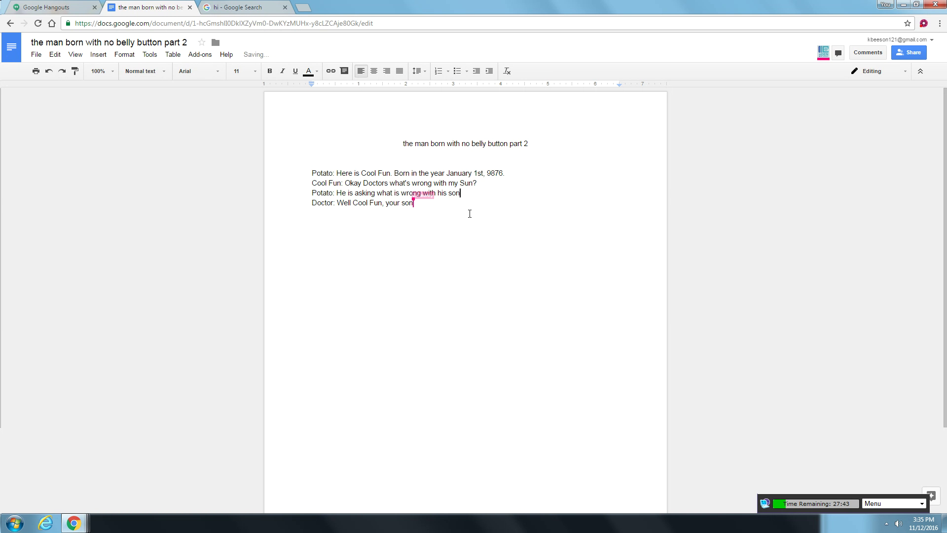
{"action": "left_click", "coordinate": [467, 184]}
{"action": "key", "text": "BackSpace"}
{"action": "type", "text": "o"}
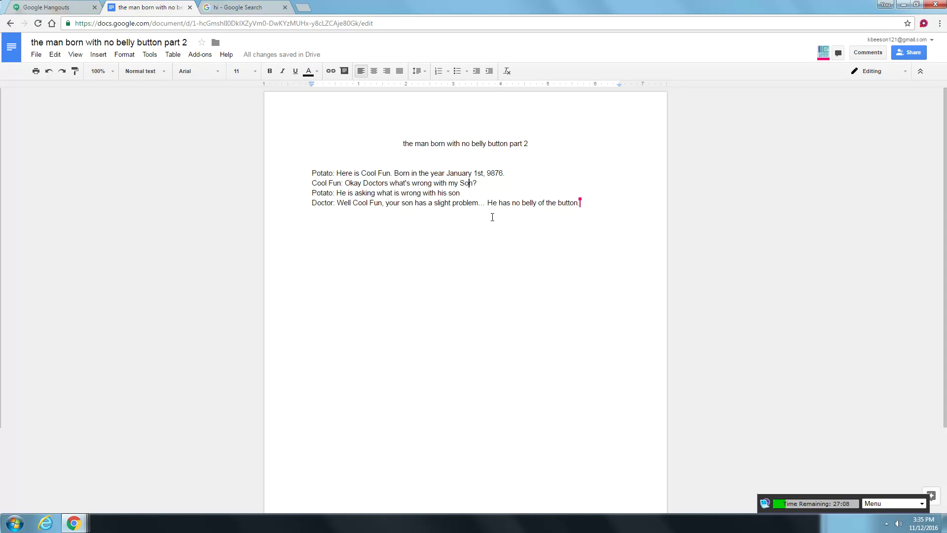
Step: Remove the letter 'o' from 'Son' again after the Doctor's belly-button line is completed
{"action": "key", "text": "BackSpace"}
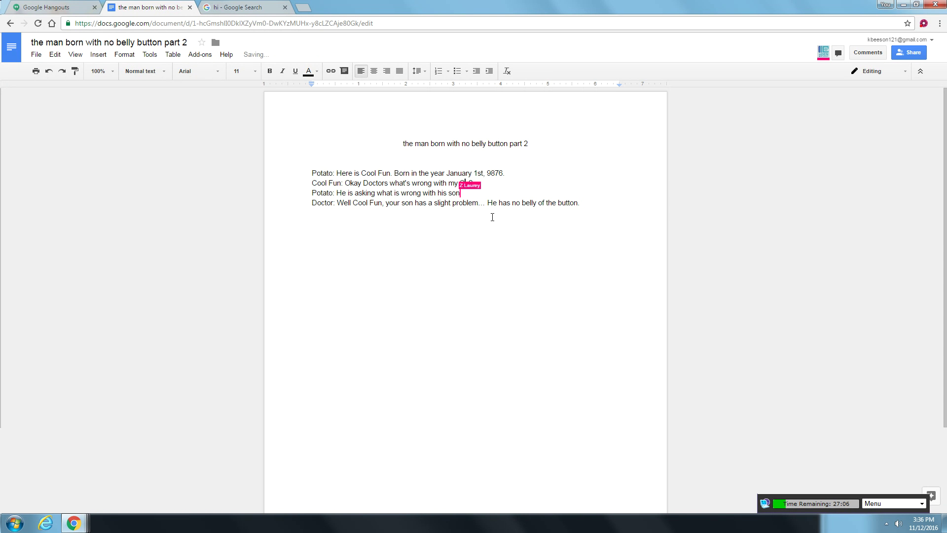